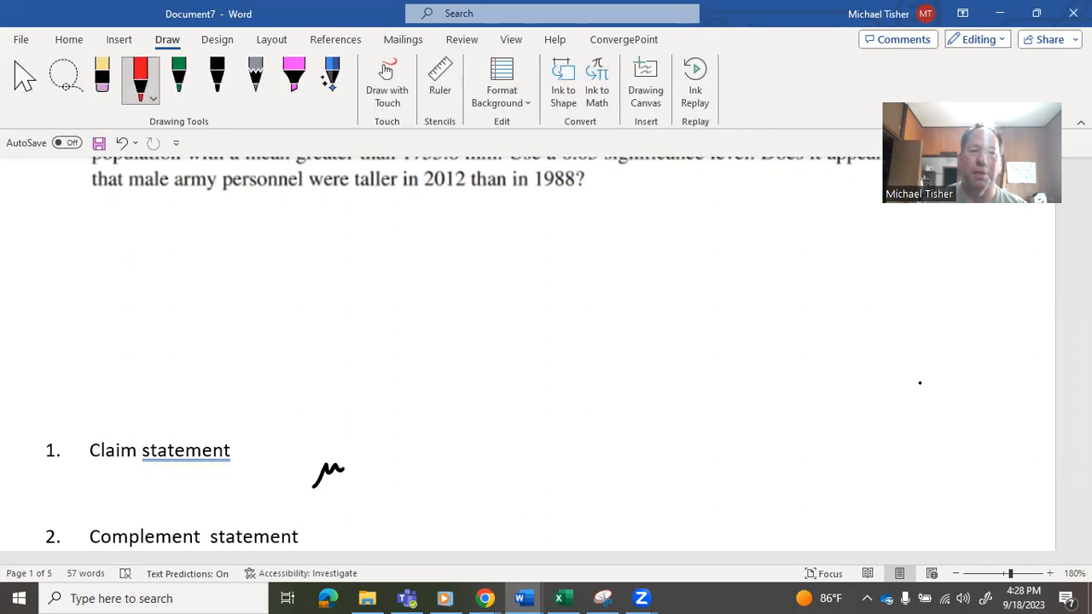
- Handwrite a greater-than sign after the μ of the claim statement and undo the red digits 17 beside it
mouse_move(366, 455)
mouse_down()
mouse_move(366, 468)
mouse_move(420, 473)
mouse_up()
drag(427, 461, 440, 472)
click(101, 77)
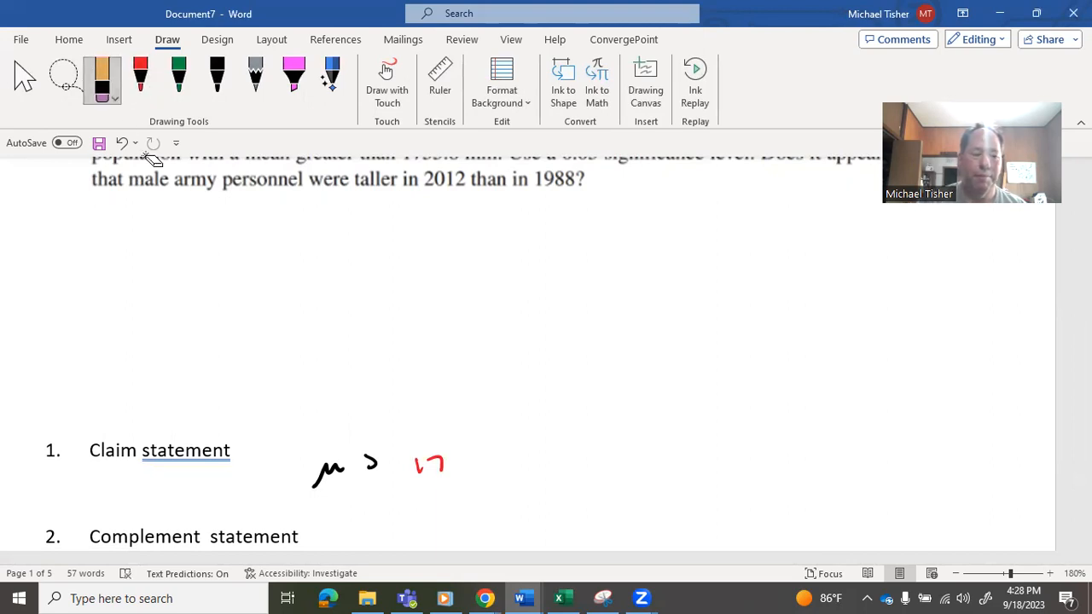
key(ctrl+z)
key(ctrl+z)
- Handwrite 1755.8 in black after the greater-than sign of the claim statement, rereading the problem for the value
click(217, 77)
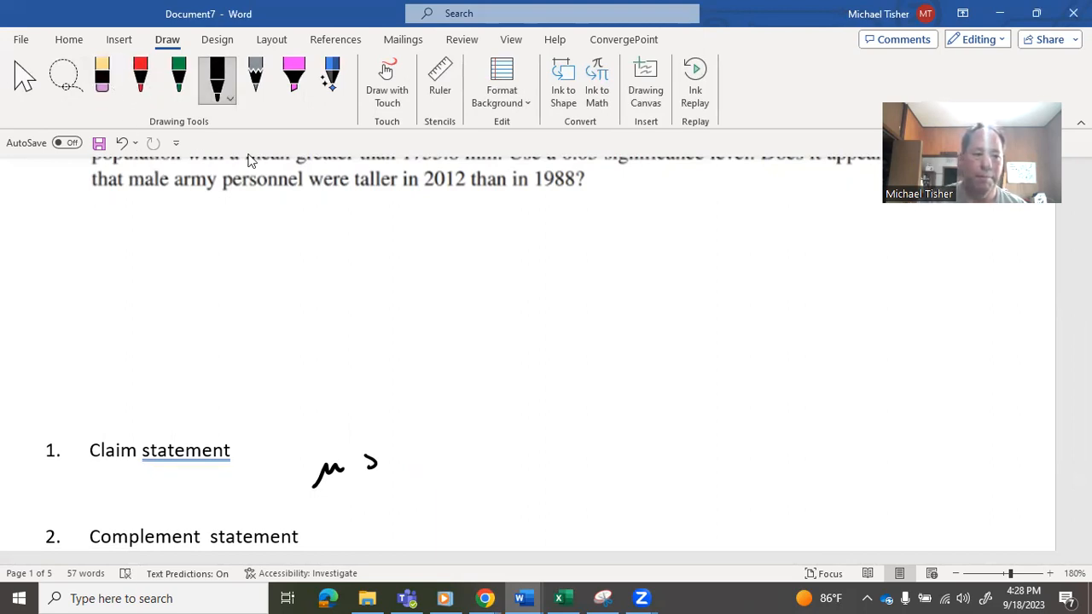
mouse_move(415, 458)
mouse_down()
mouse_move(414, 476)
mouse_move(463, 476)
mouse_up()
click(445, 470)
click(101, 77)
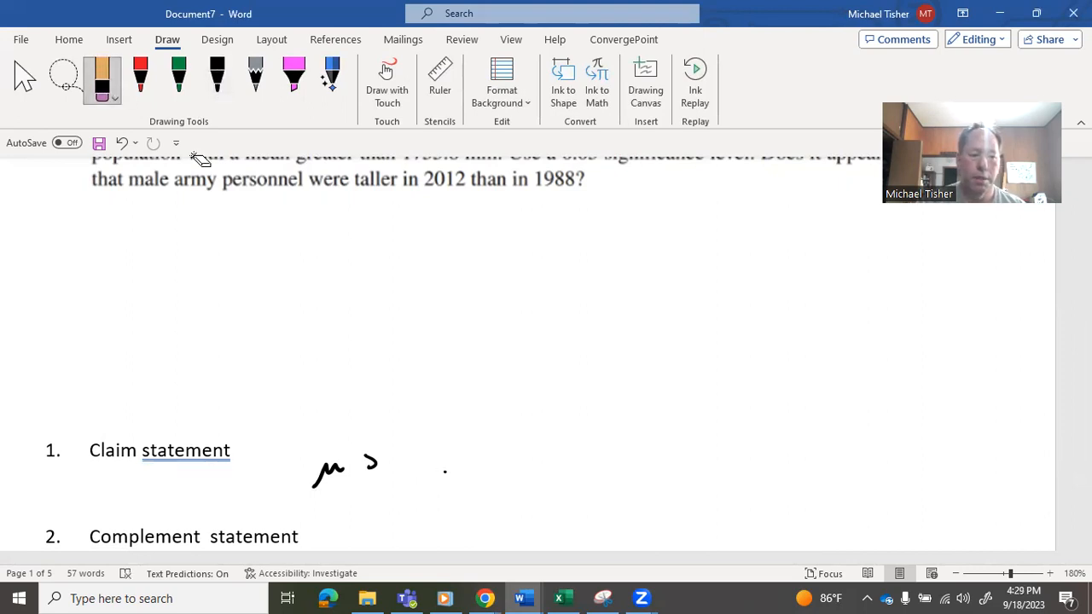
scroll(199, 159, up, 5)
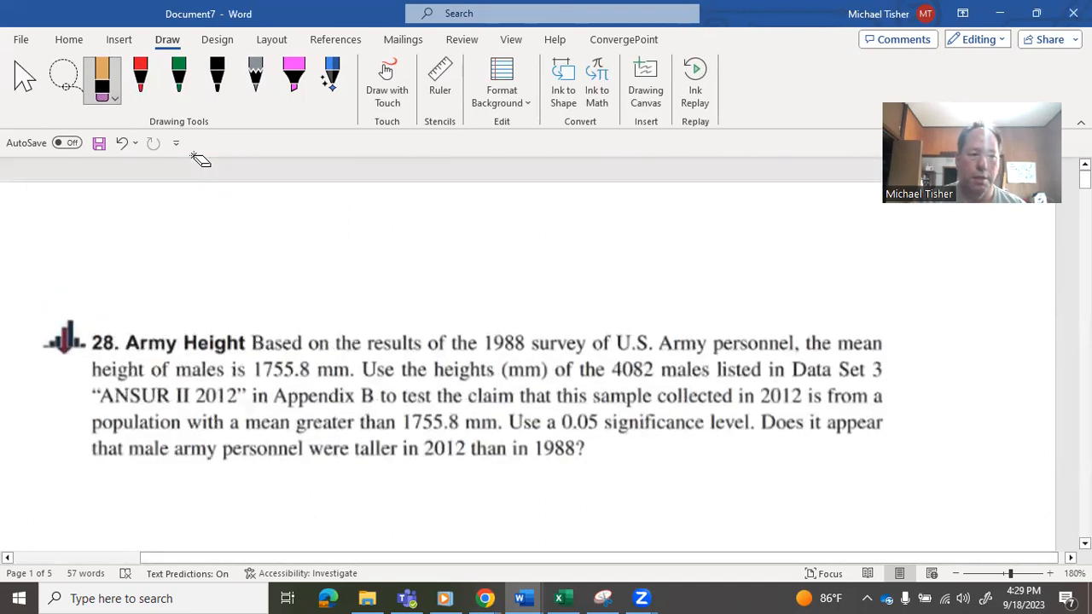
scroll(199, 160, down, 7)
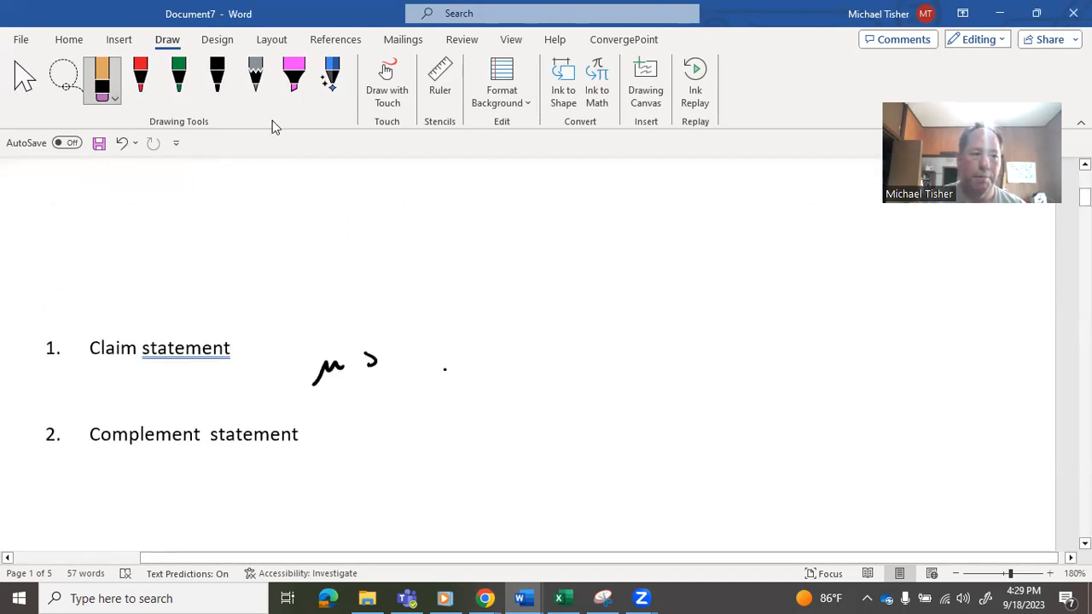
click(217, 77)
mouse_move(393, 356)
mouse_down()
mouse_move(395, 373)
mouse_move(460, 379)
mouse_up()
click(445, 376)
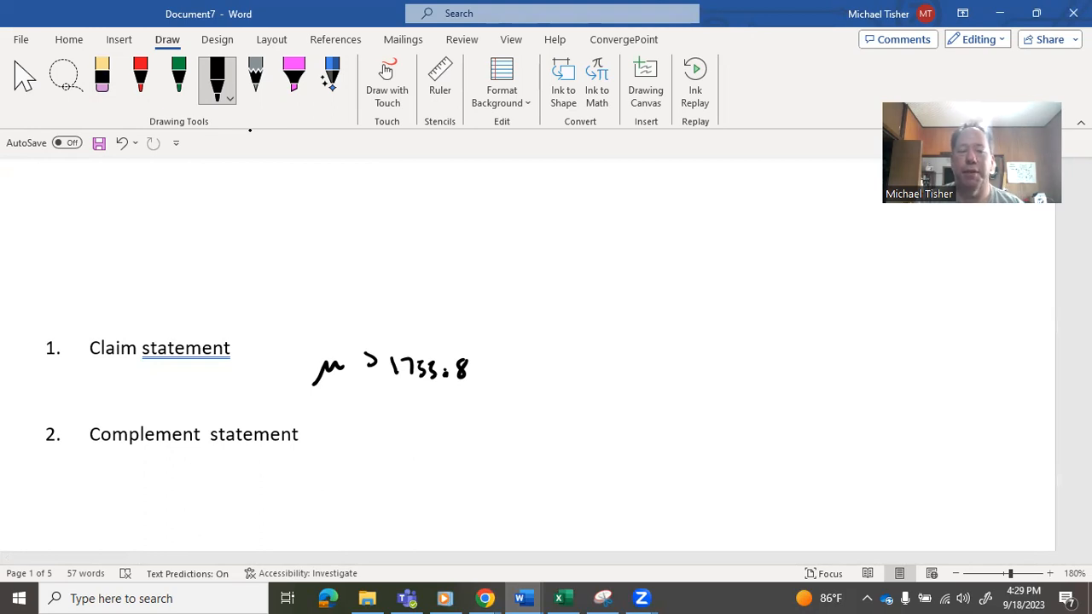
- Handwrite μ ≤ 1755.8 in black beside the complement statement
mouse_move(381, 415)
mouse_down()
mouse_move(372, 421)
mouse_move(389, 447)
mouse_up()
mouse_move(323, 460)
mouse_down()
mouse_move(340, 431)
mouse_move(345, 450)
mouse_up()
drag(410, 429, 409, 445)
mouse_move(415, 429)
mouse_down()
mouse_move(424, 429)
mouse_move(419, 444)
mouse_up()
drag(444, 428, 435, 444)
mouse_move(456, 428)
mouse_down()
mouse_move(447, 444)
mouse_move(484, 442)
mouse_move(493, 430)
mouse_up()
click(465, 441)
- Handwrite μ = 1755.8 in black beside the H0 statement
scroll(529, 341, down, 1)
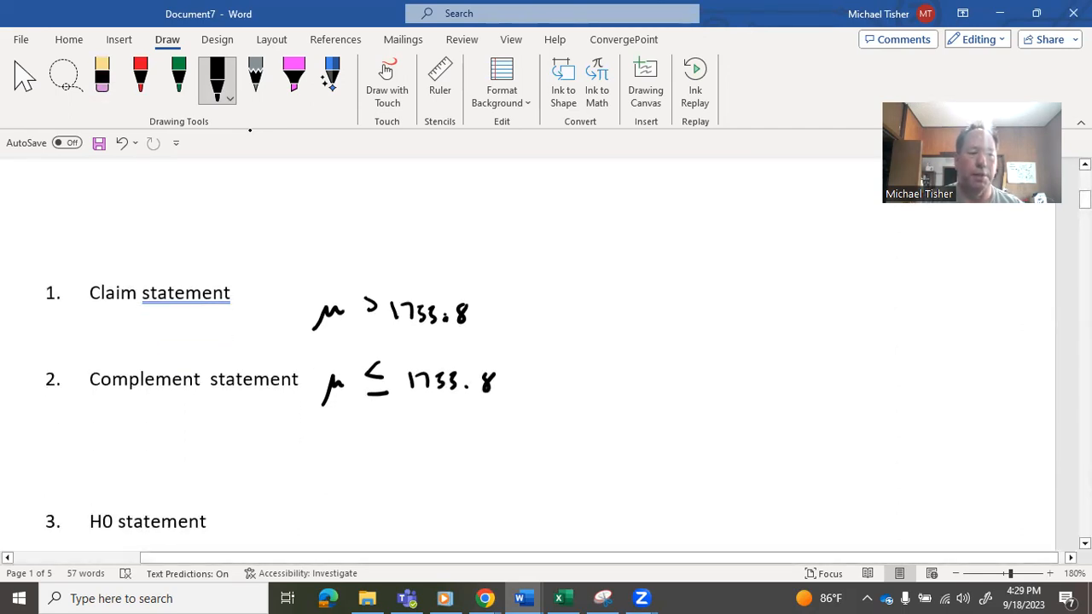
mouse_move(282, 538)
mouse_down()
mouse_move(289, 520)
mouse_move(302, 527)
mouse_up()
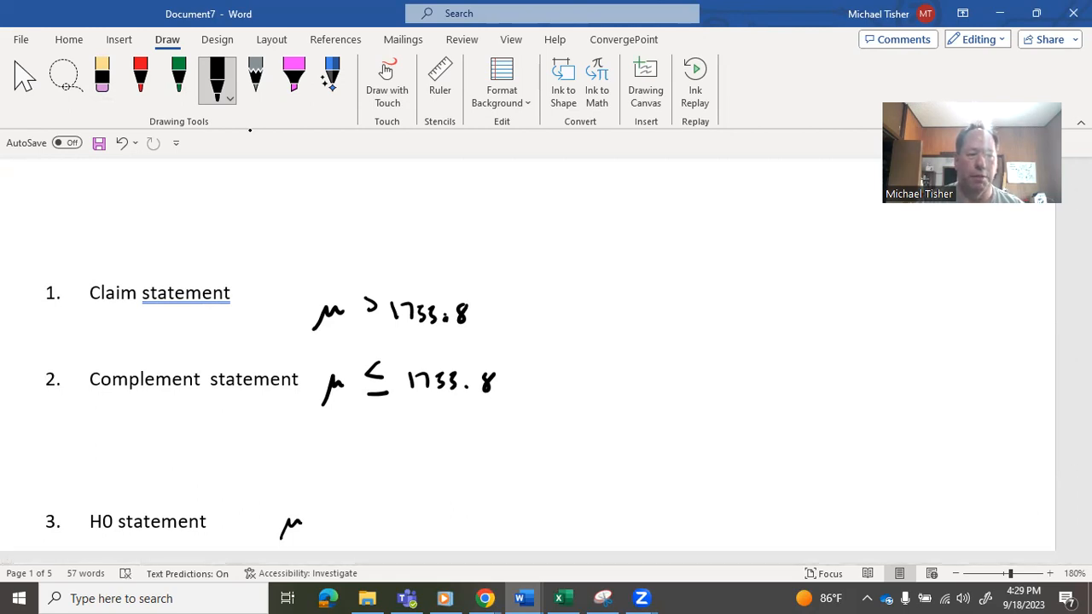
drag(319, 518, 329, 520)
mouse_move(316, 531)
mouse_down()
mouse_move(365, 530)
mouse_move(379, 518)
mouse_move(379, 533)
mouse_up()
mouse_move(401, 514)
mouse_down()
mouse_move(390, 535)
mouse_move(424, 522)
mouse_up()
click(409, 530)
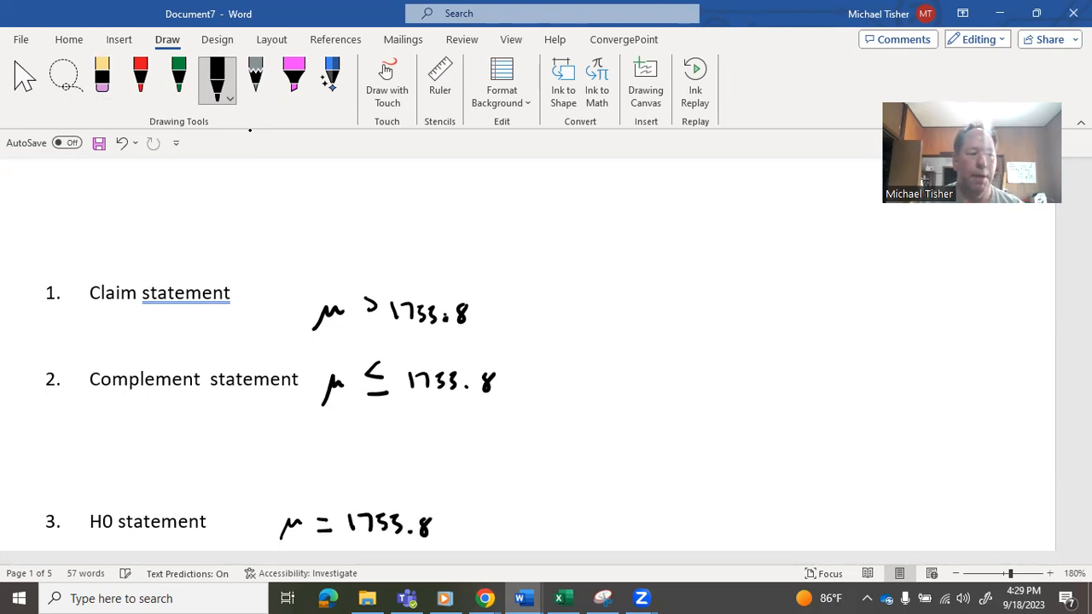
- Handwrite a side note "H1:" with the possible symbols ≠, <, > in the blank space beside the claim and complement statements
scroll(546, 367, down, 3)
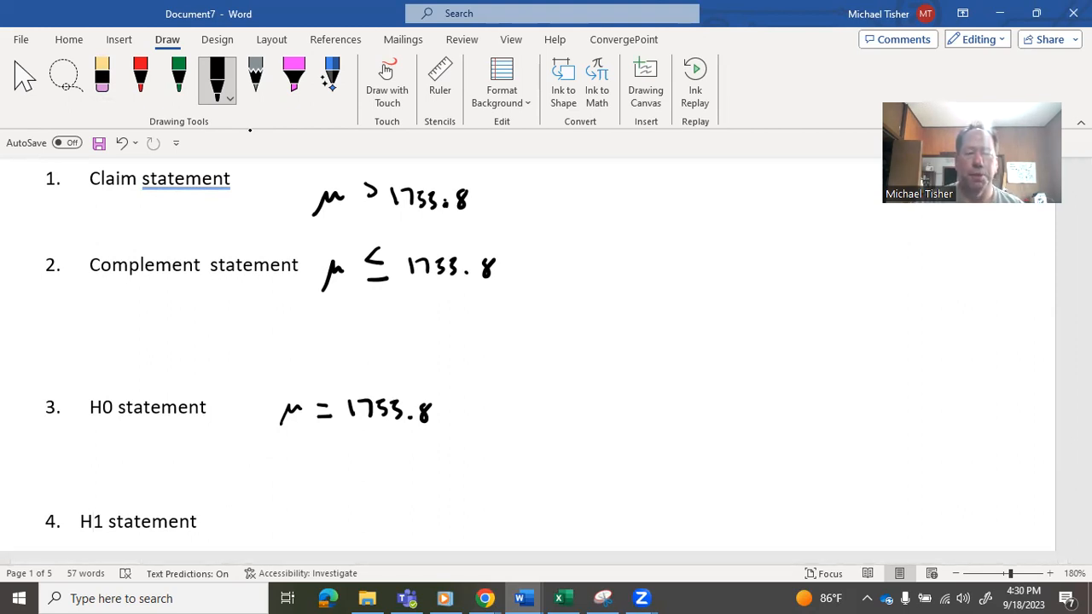
mouse_move(721, 271)
mouse_down()
mouse_move(750, 272)
mouse_move(751, 286)
mouse_up()
drag(736, 267, 730, 304)
drag(655, 209, 656, 231)
drag(655, 221, 684, 232)
click(705, 220)
click(705, 230)
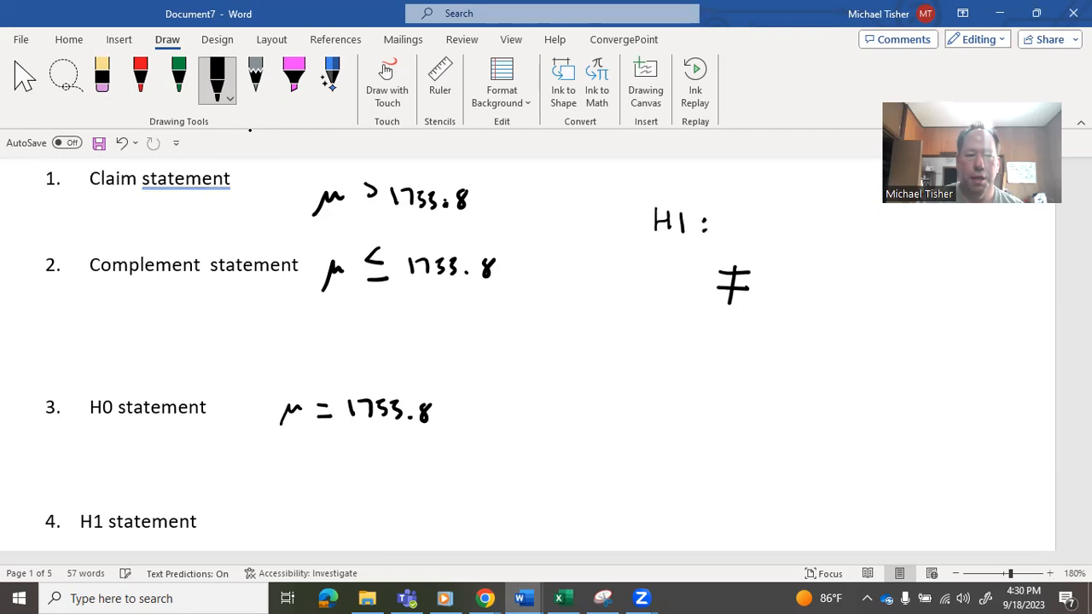
drag(762, 296, 761, 309)
mouse_move(812, 274)
mouse_down()
mouse_move(797, 284)
mouse_move(814, 293)
mouse_up()
drag(835, 298, 834, 311)
click(867, 277)
drag(866, 277, 869, 295)
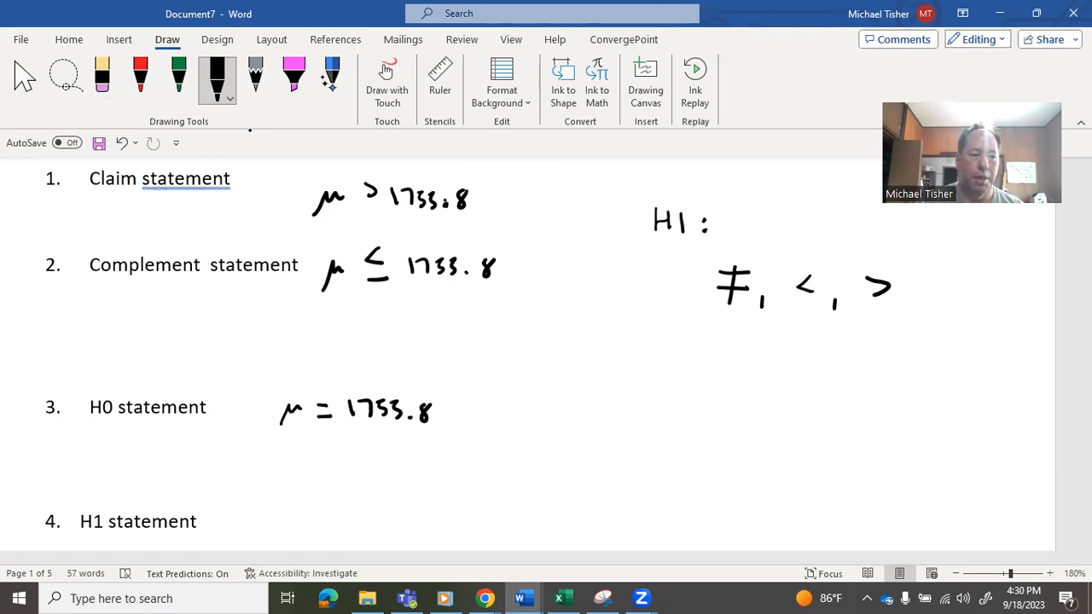
- Handwrite μ > 1755.8 in black beside the H1 statement
mouse_move(252, 535)
mouse_down()
mouse_move(264, 515)
mouse_move(381, 527)
mouse_up()
drag(392, 525, 422, 512)
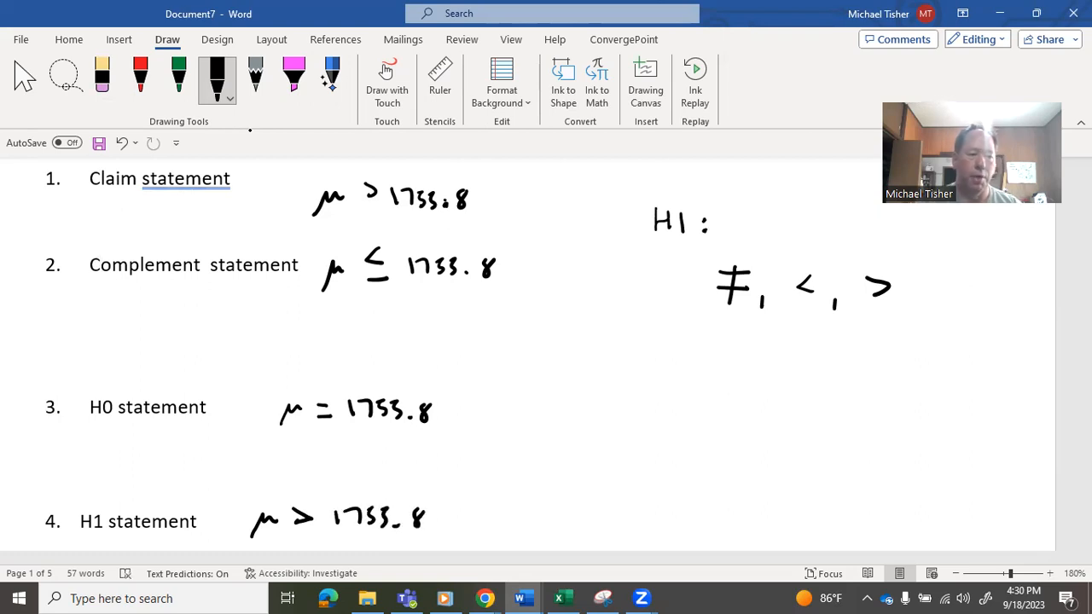
scroll(780, 519, down, 3)
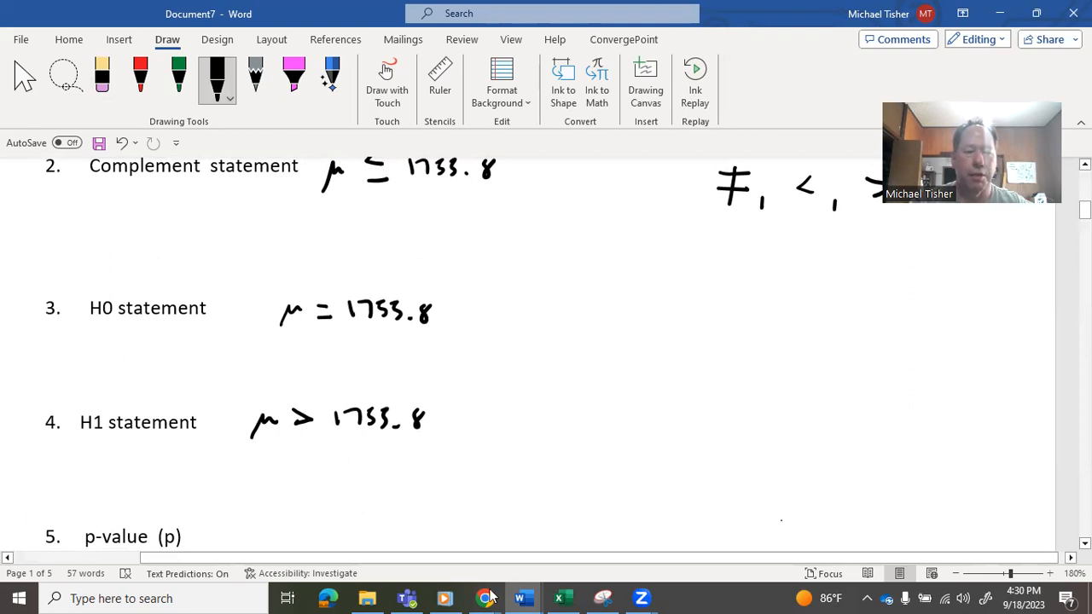
- Switch to Chrome and bring up the StatCrunch page of the MyLab Statistics course
mouse_move(489, 598)
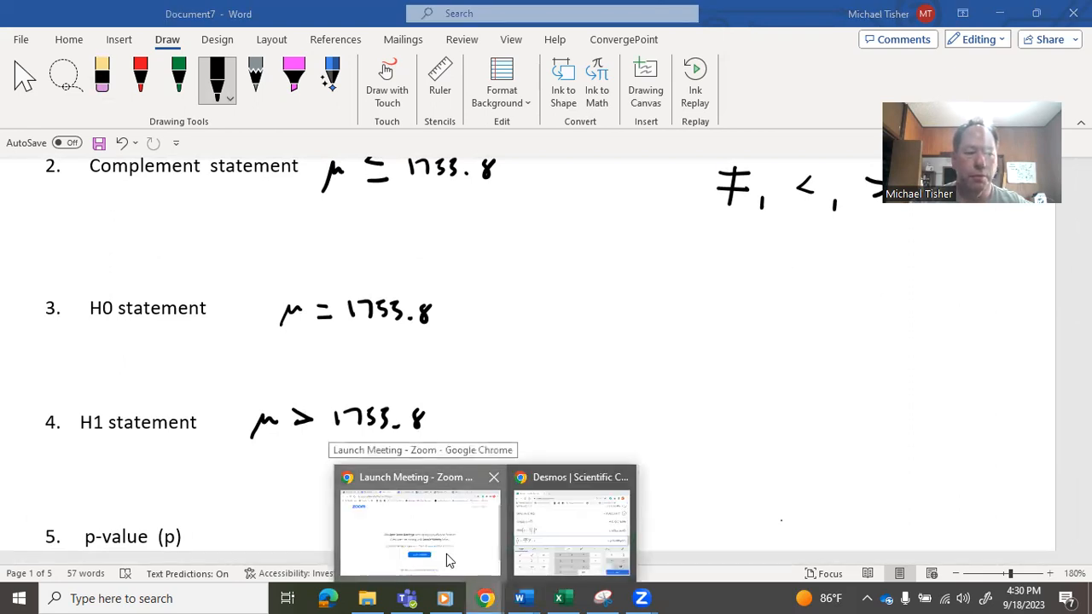
click(446, 553)
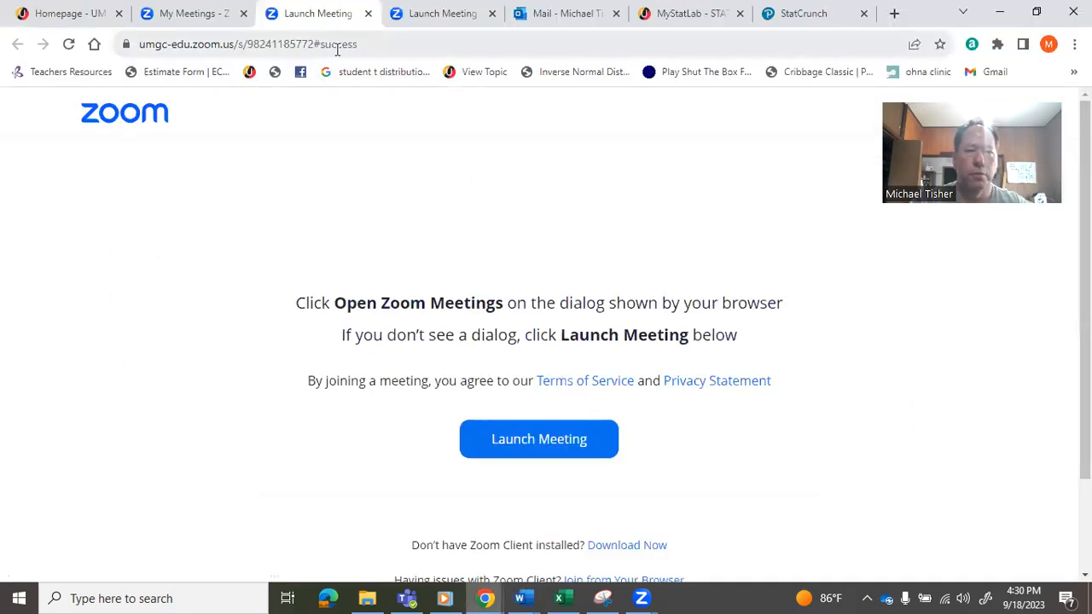
click(822, 15)
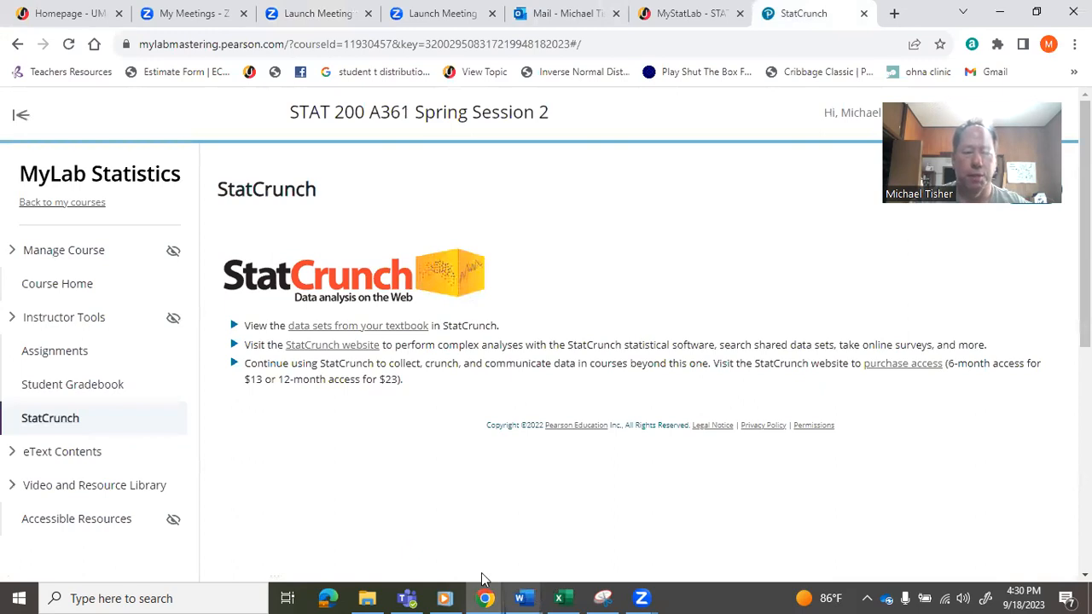
- Switch back to Document7 in Word and examine which data set the Army Height problem calls for
click(526, 598)
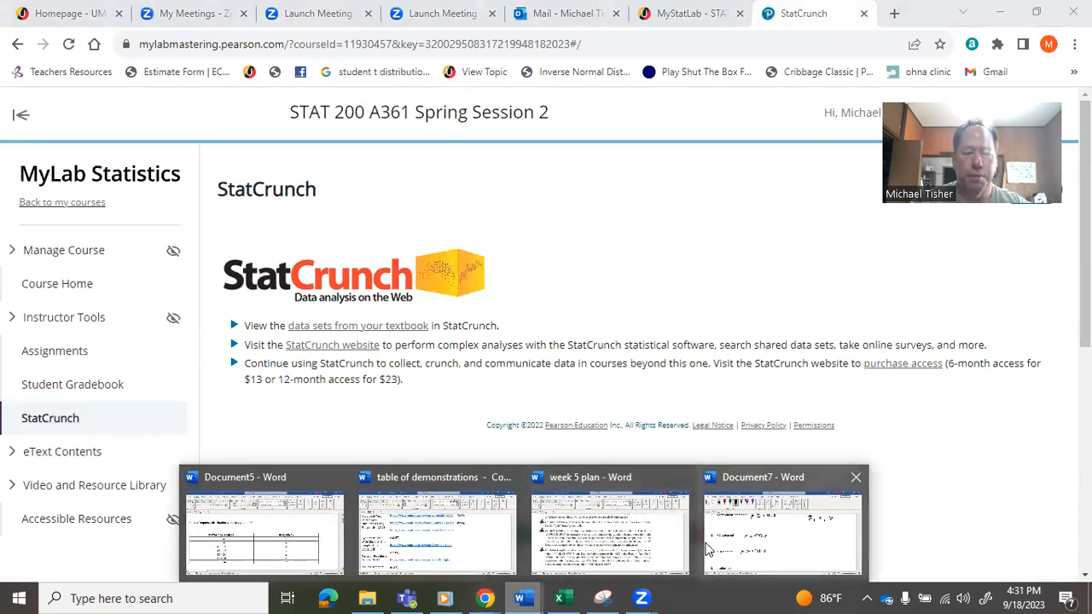
click(778, 539)
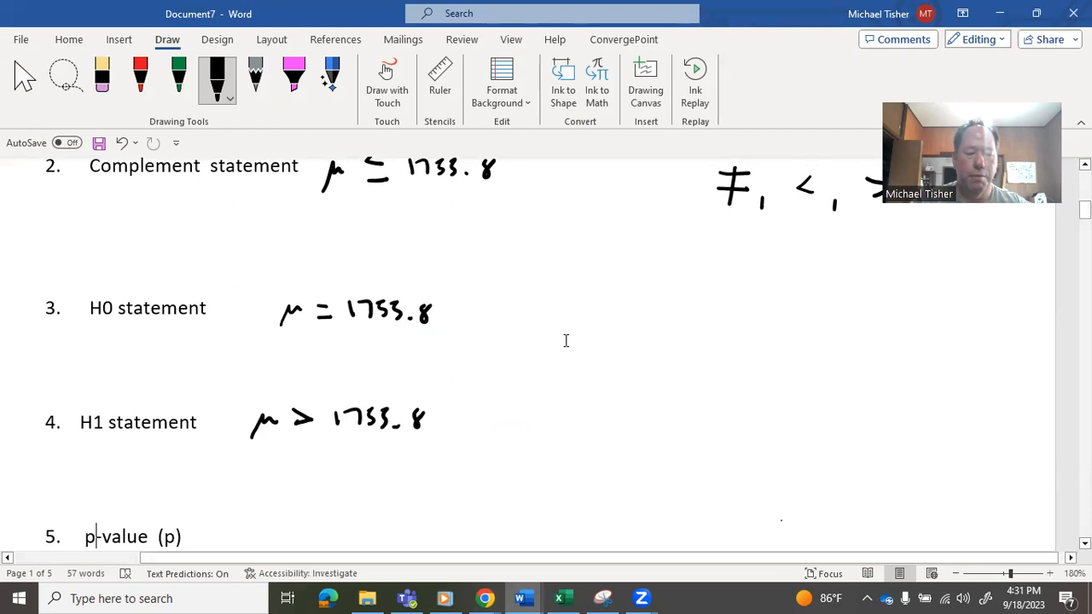
scroll(565, 340, up, 5)
scroll(564, 340, up, 3)
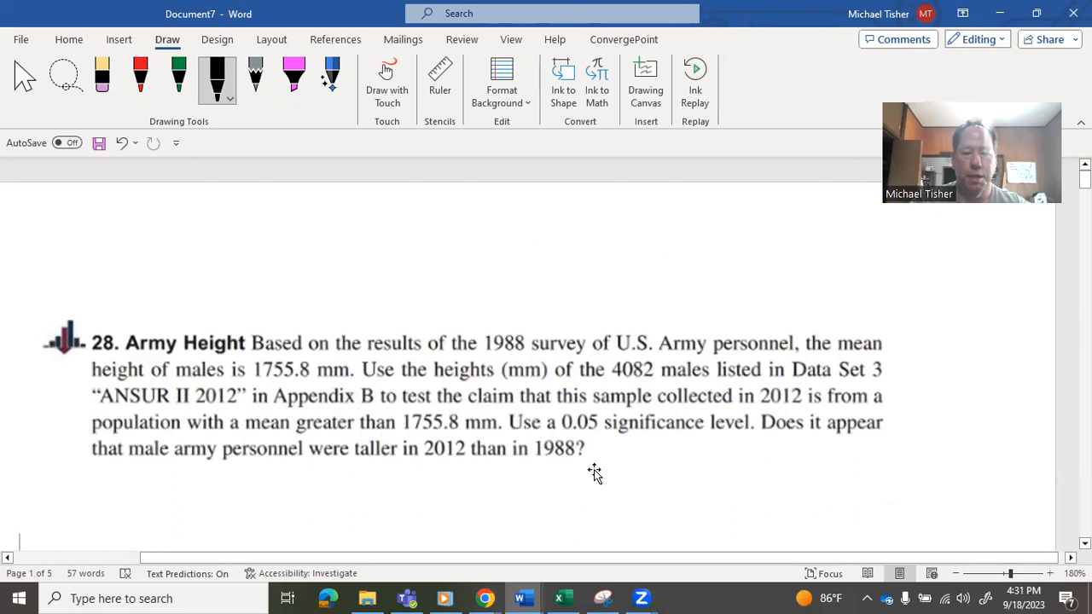
- Switch to Chrome, open the textbook data sets in StatCrunch and expand the list of datasets
mouse_move(502, 597)
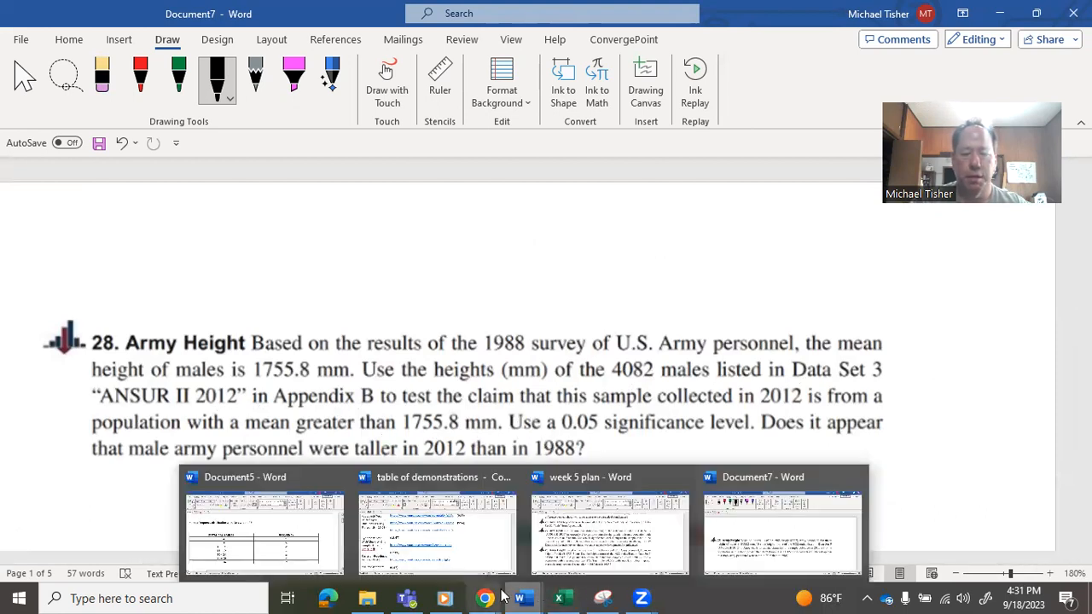
click(435, 541)
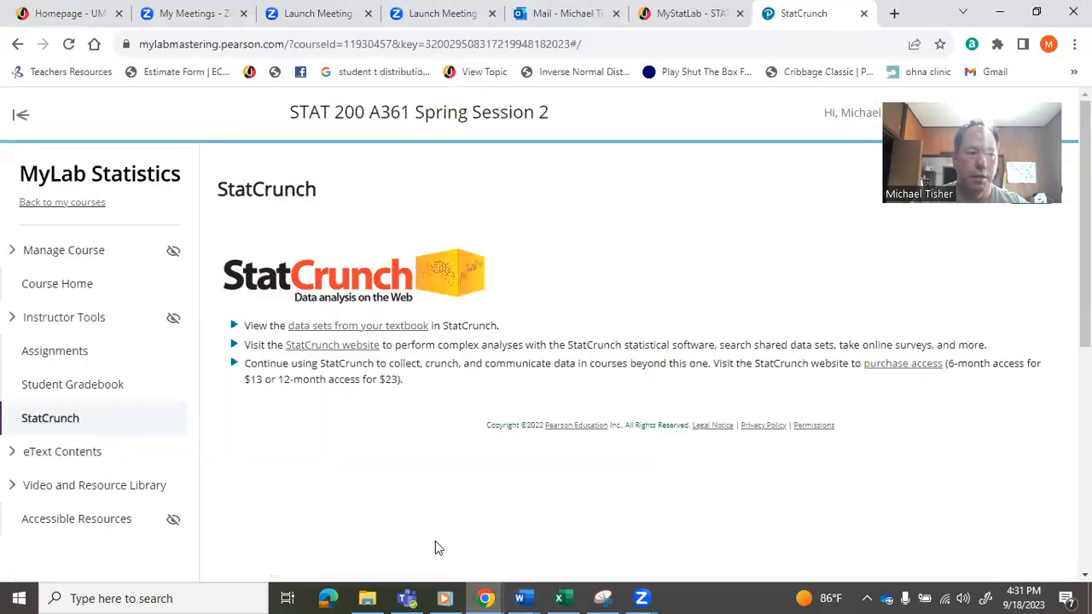
click(338, 329)
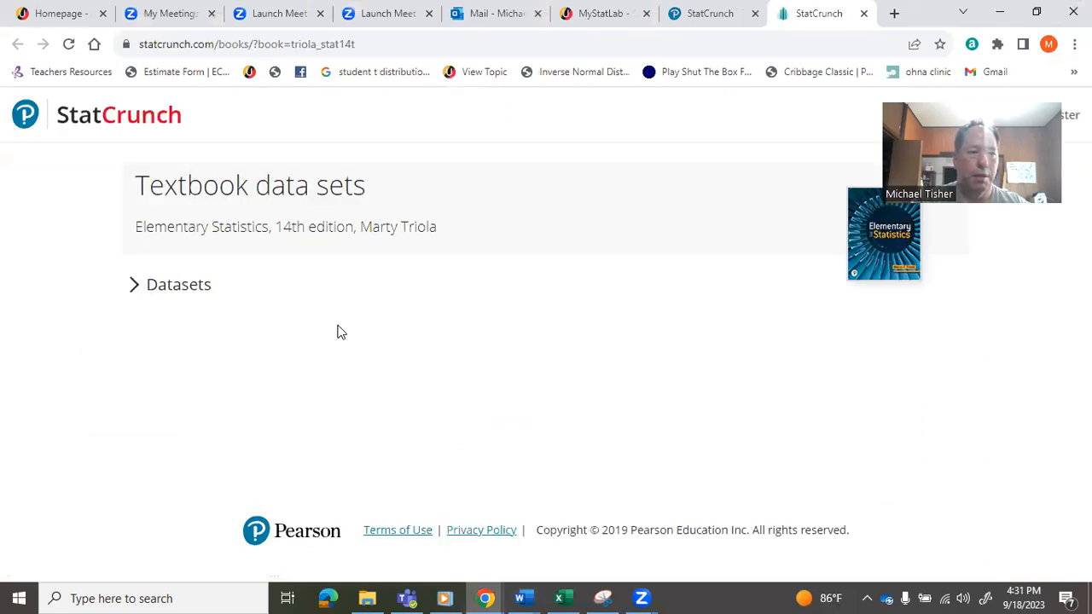
click(136, 287)
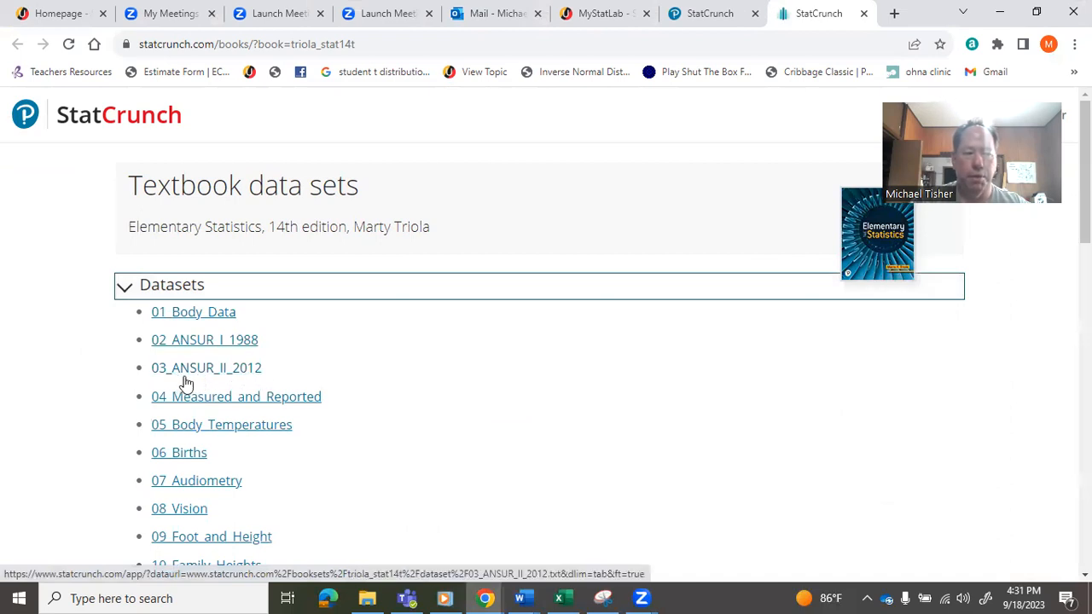
- Check the data set name in the Word problem, open 03_ANSUR_II_2012 in StatCrunch and start signing in
click(518, 597)
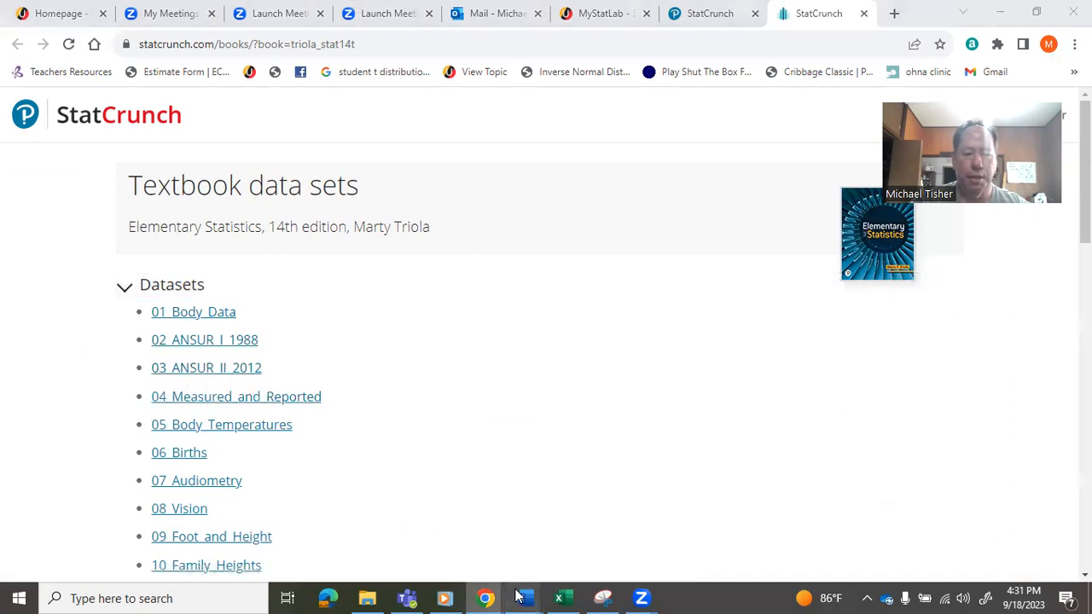
click(753, 517)
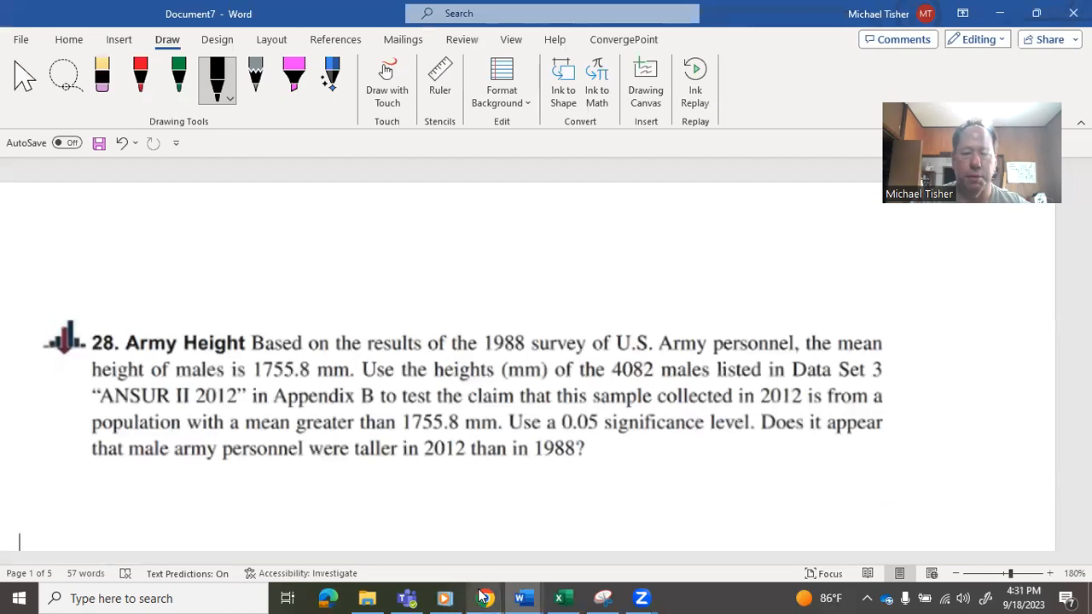
mouse_move(482, 597)
click(467, 550)
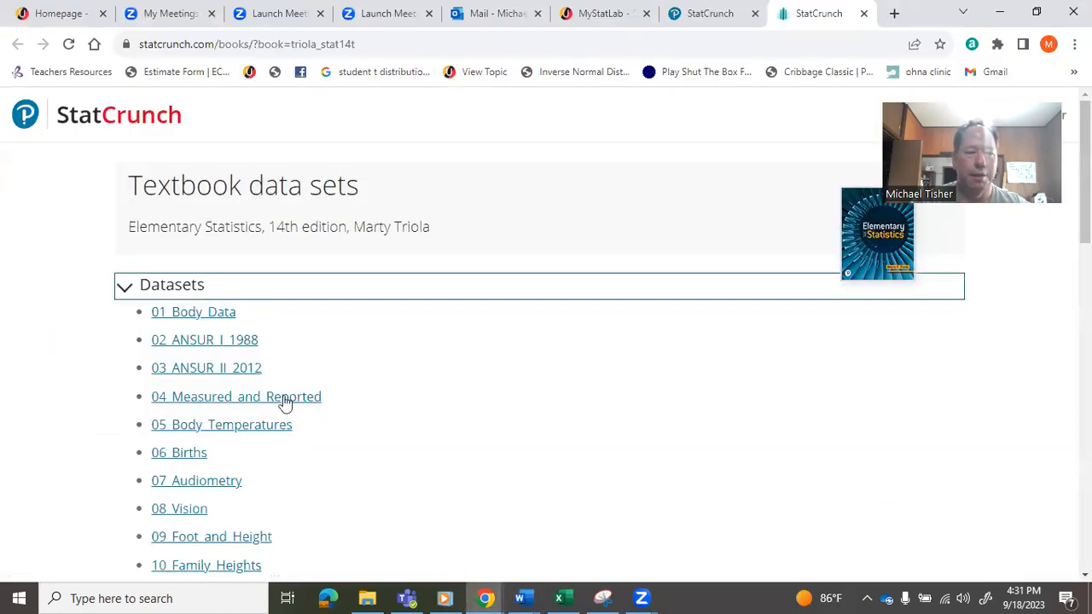
click(222, 374)
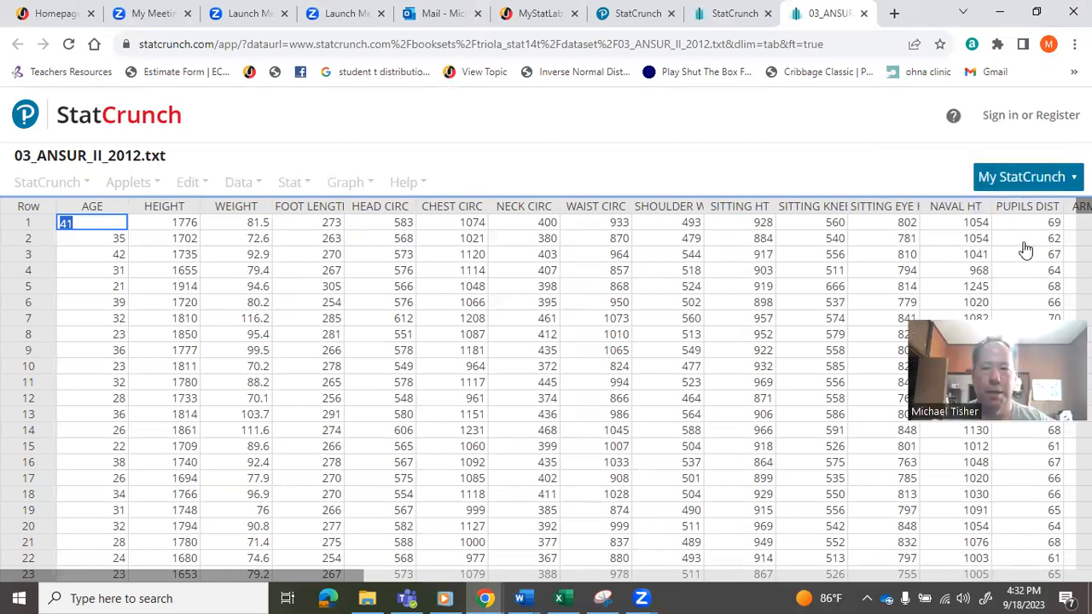
click(1028, 119)
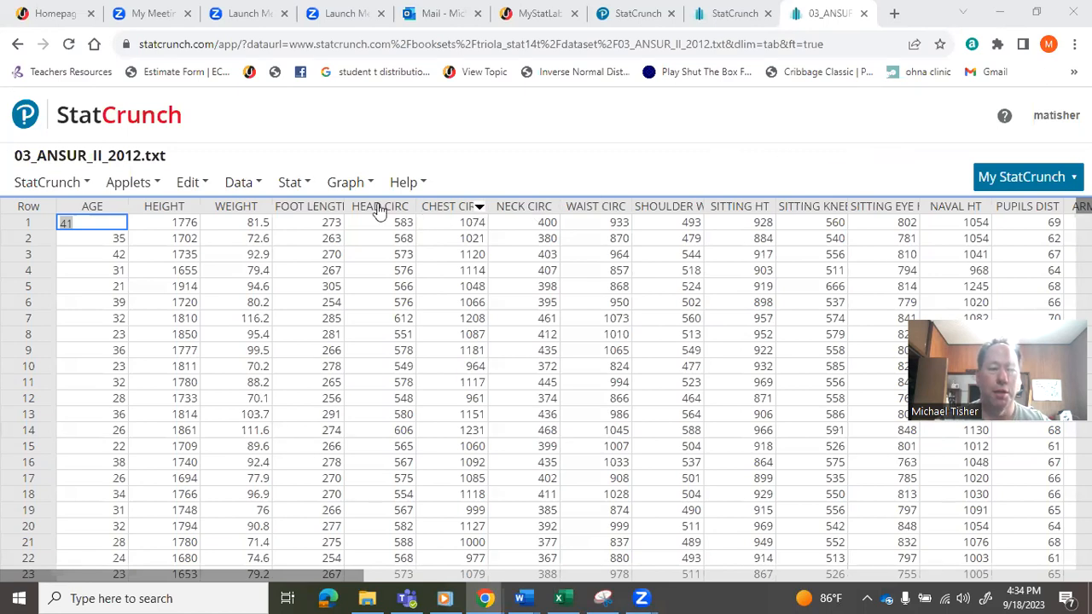
- Look over StatCrunch's statistical tests, reread the Army Height problem in Word's Document7 and return to the ANSUR II data in Chrome
click(305, 185)
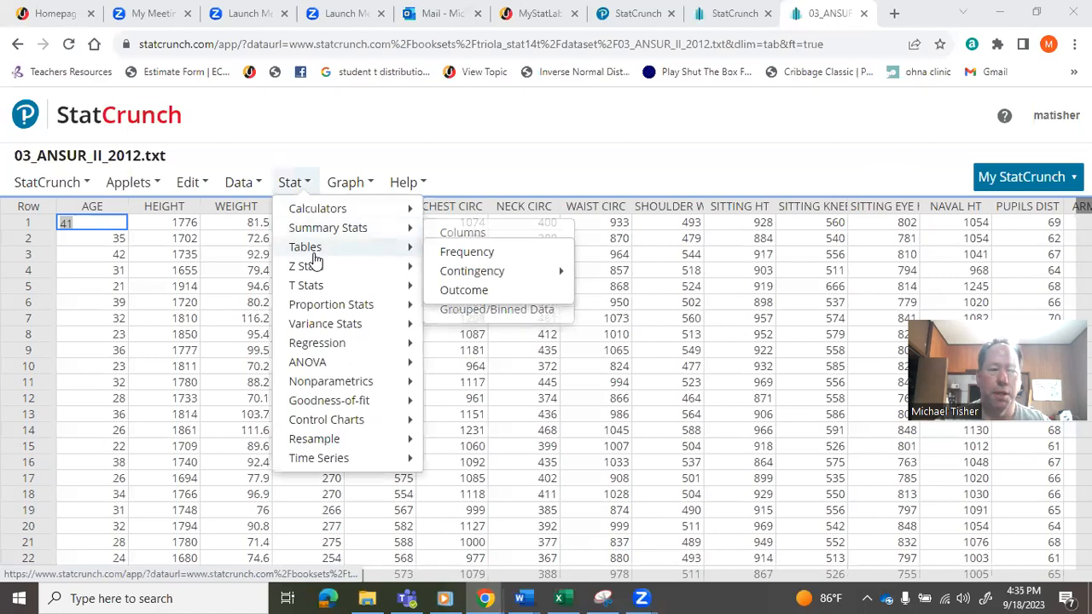
mouse_move(315, 269)
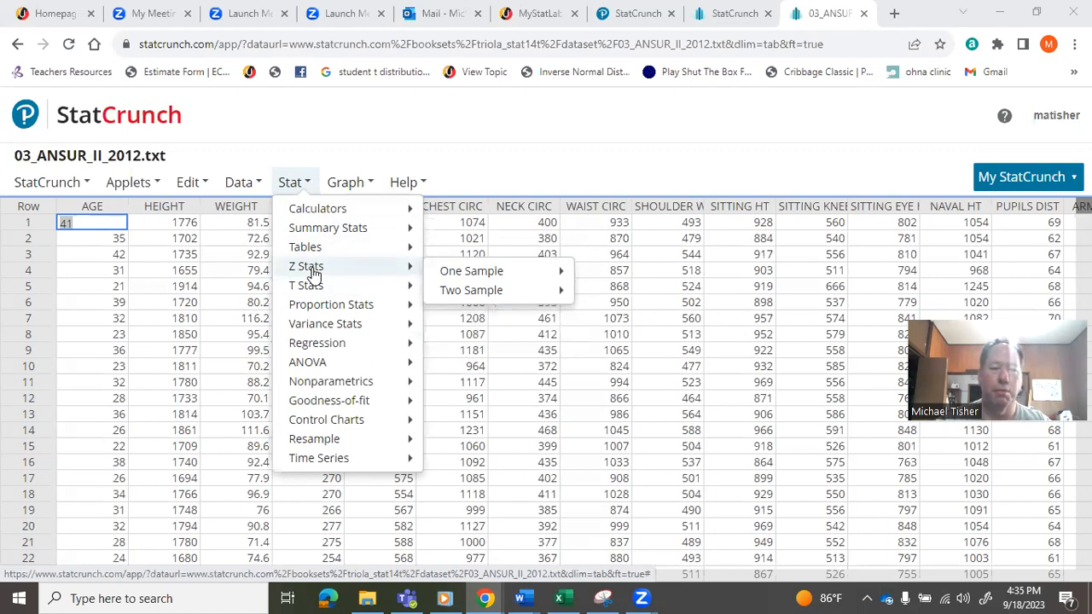
mouse_move(313, 288)
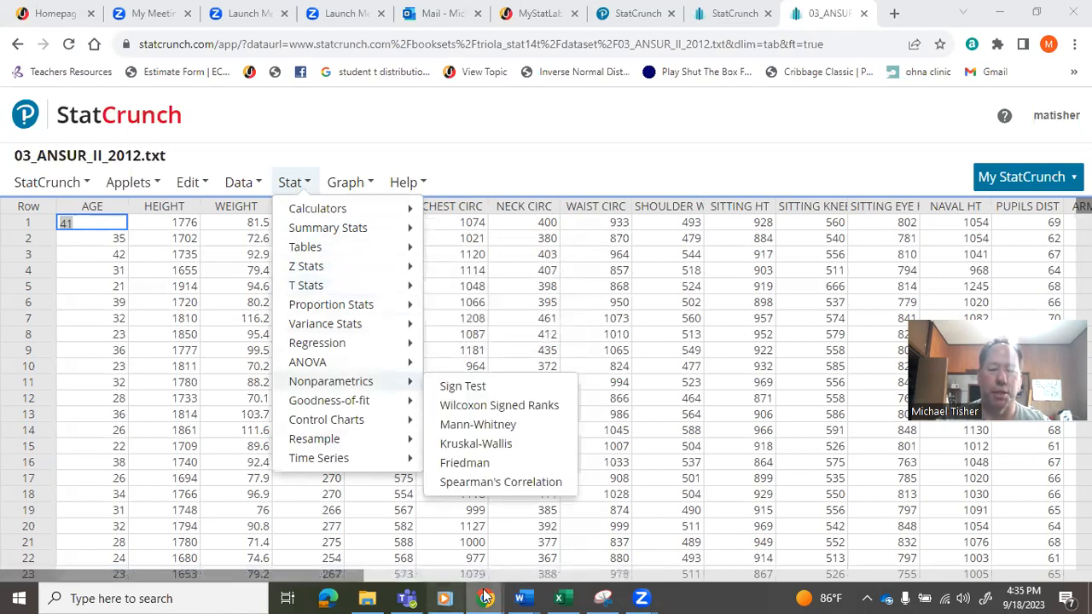
mouse_move(523, 597)
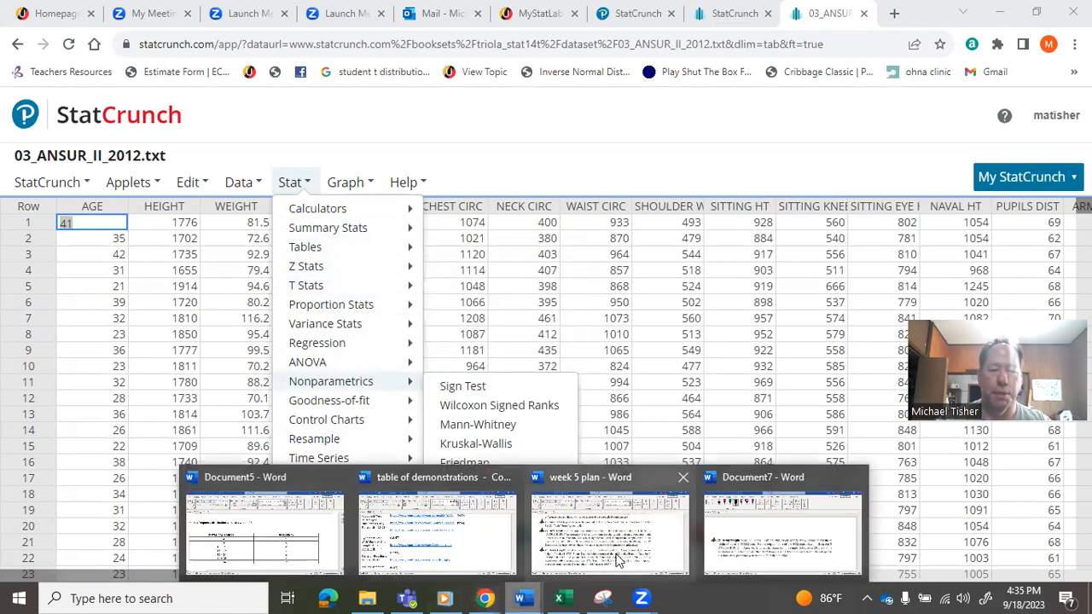
click(719, 564)
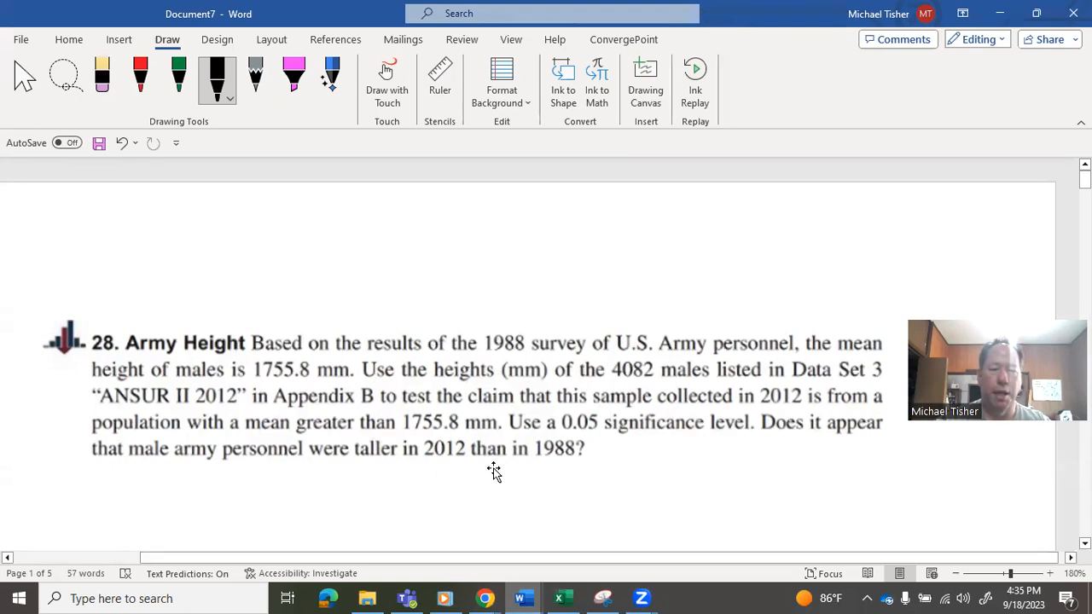
mouse_move(484, 598)
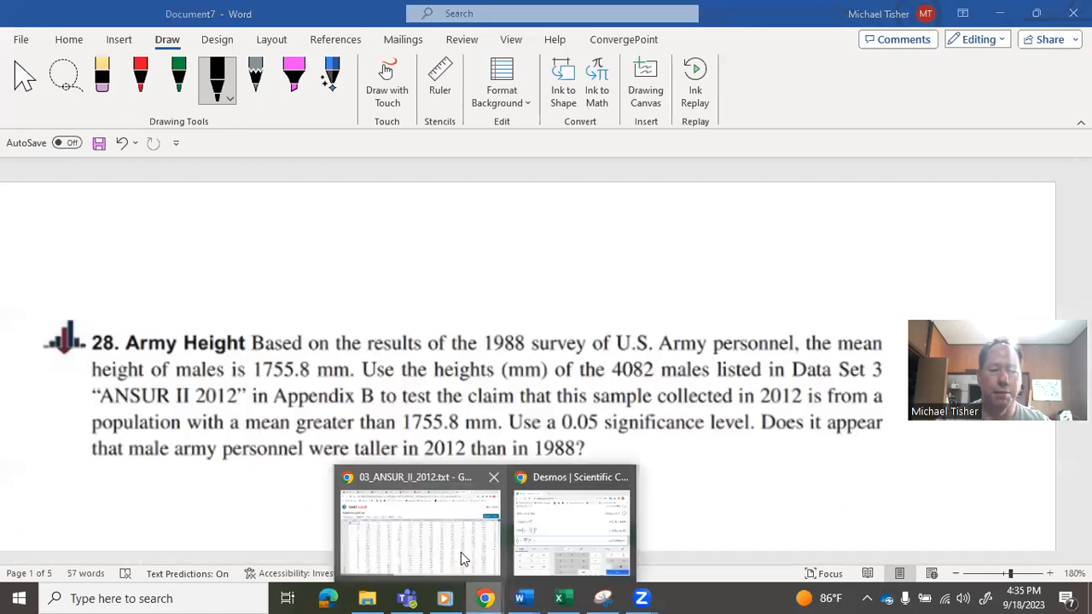
click(453, 523)
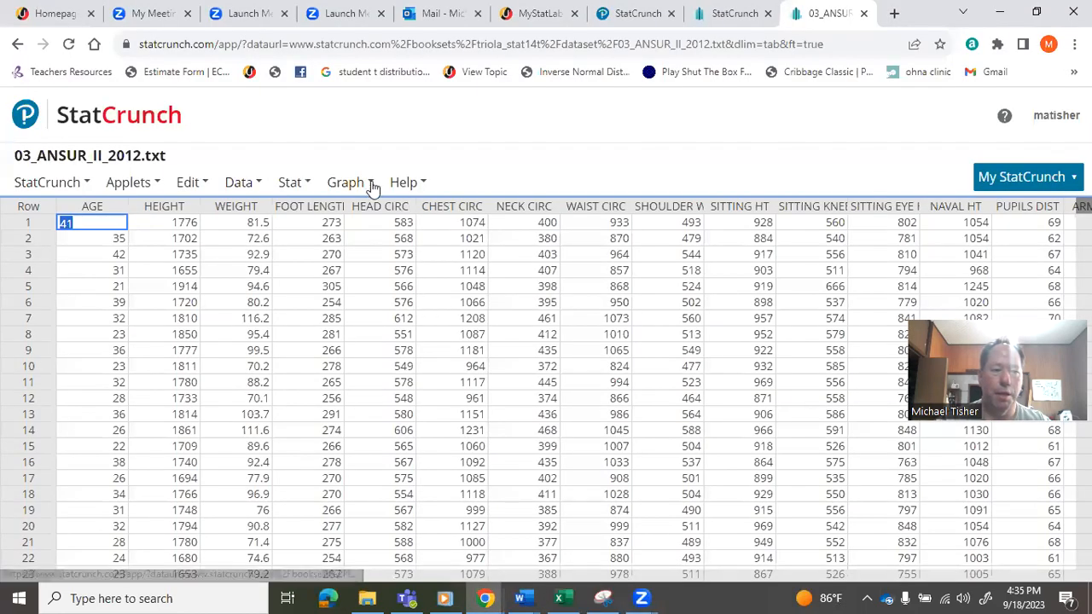
click(305, 190)
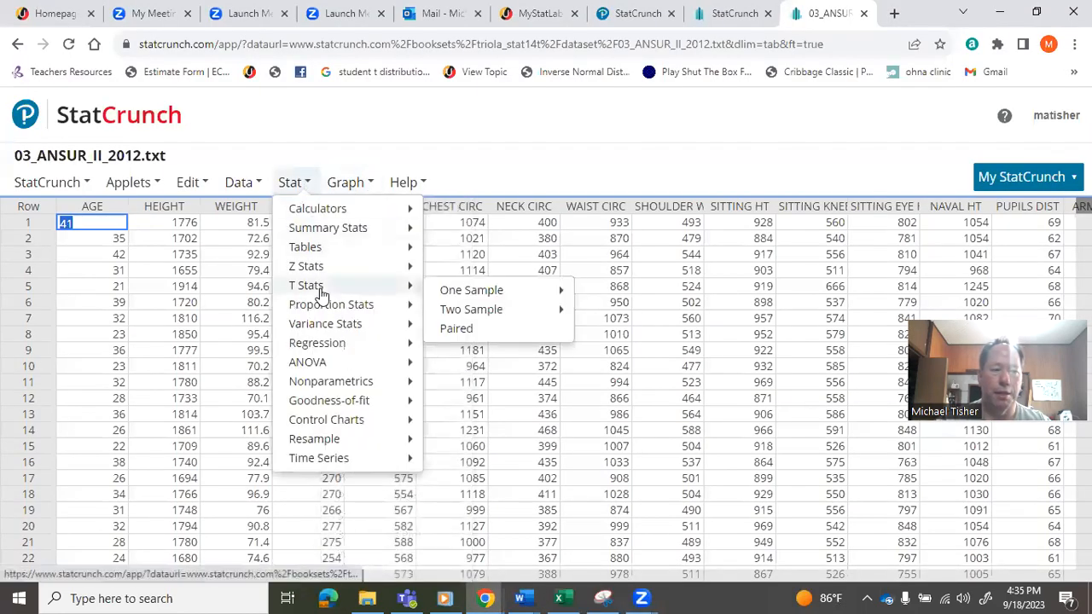
mouse_move(419, 304)
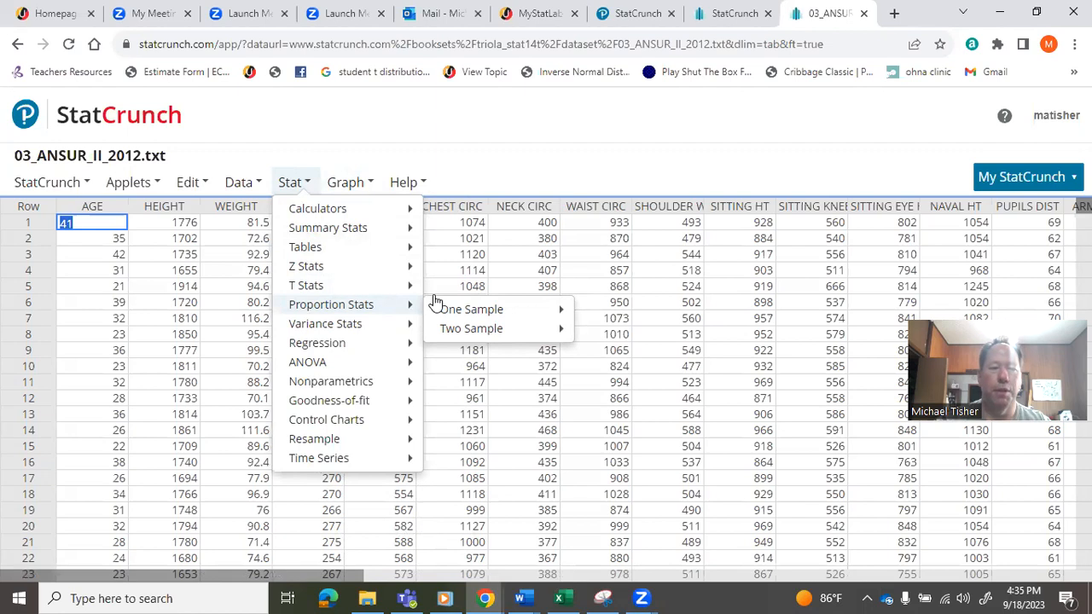
mouse_move(546, 312)
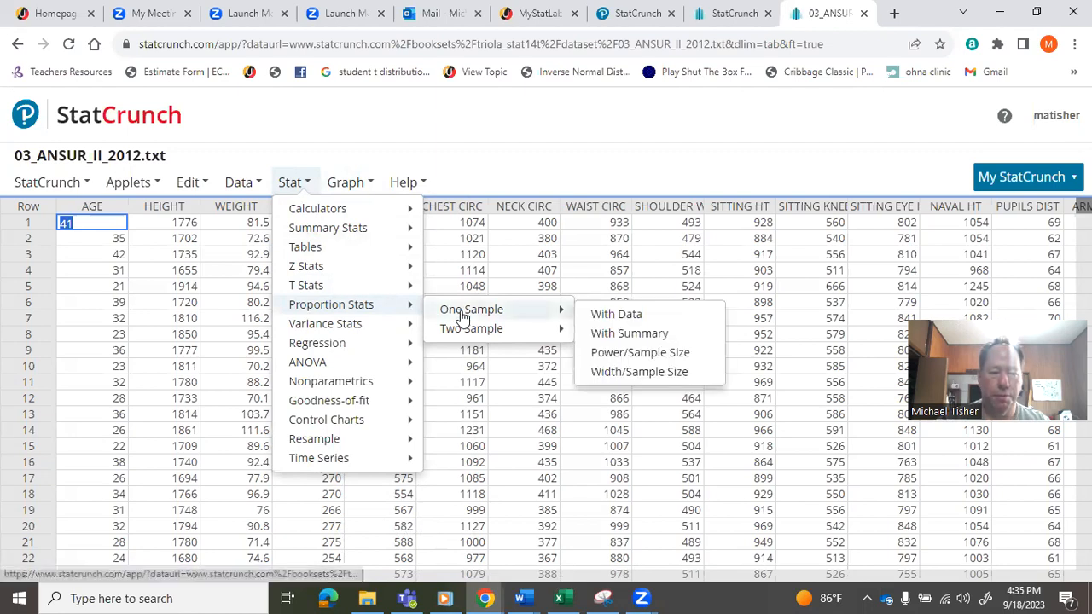
click(602, 317)
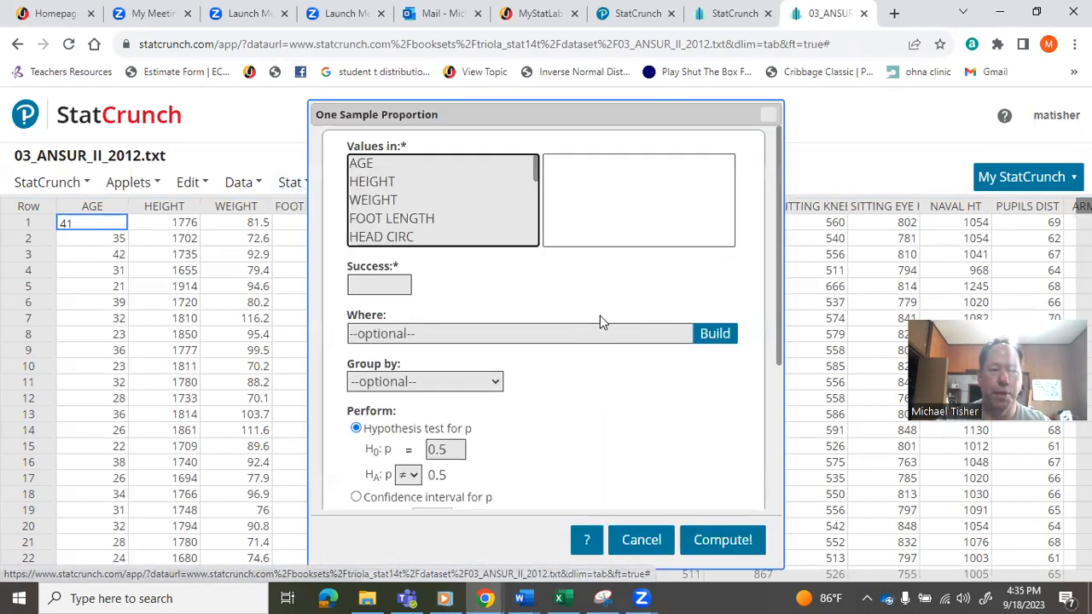
click(403, 184)
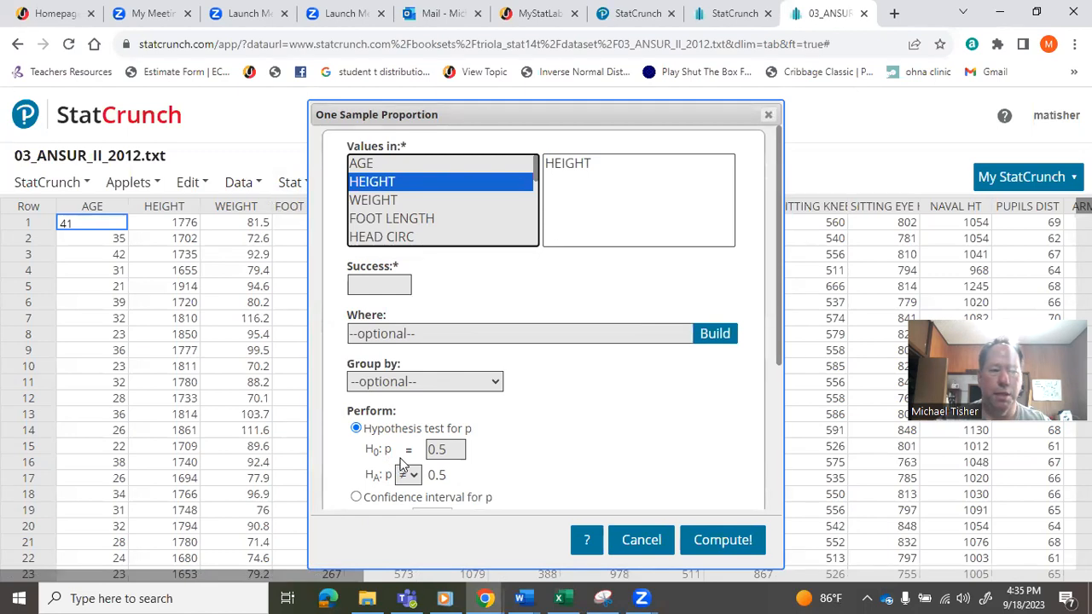
click(764, 114)
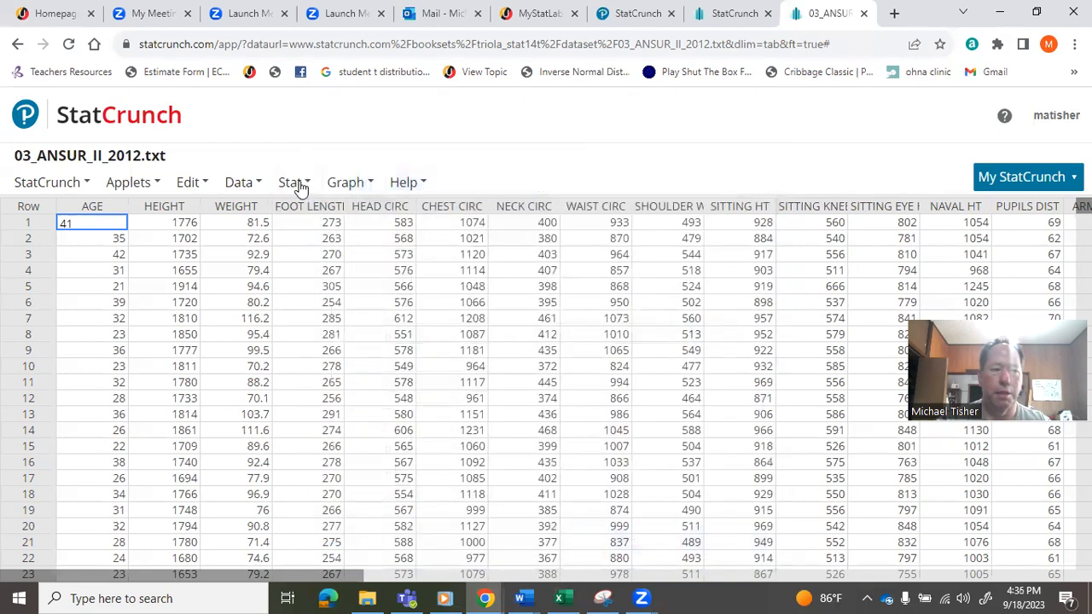
- Start a one-sample T test with data and select the HEIGHT column
click(295, 183)
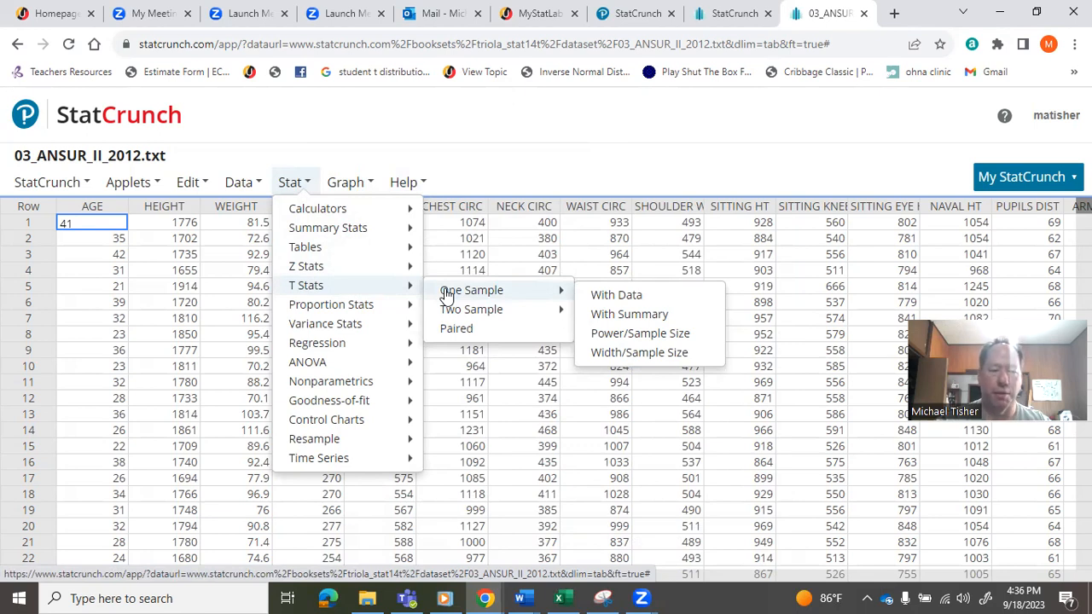
click(621, 296)
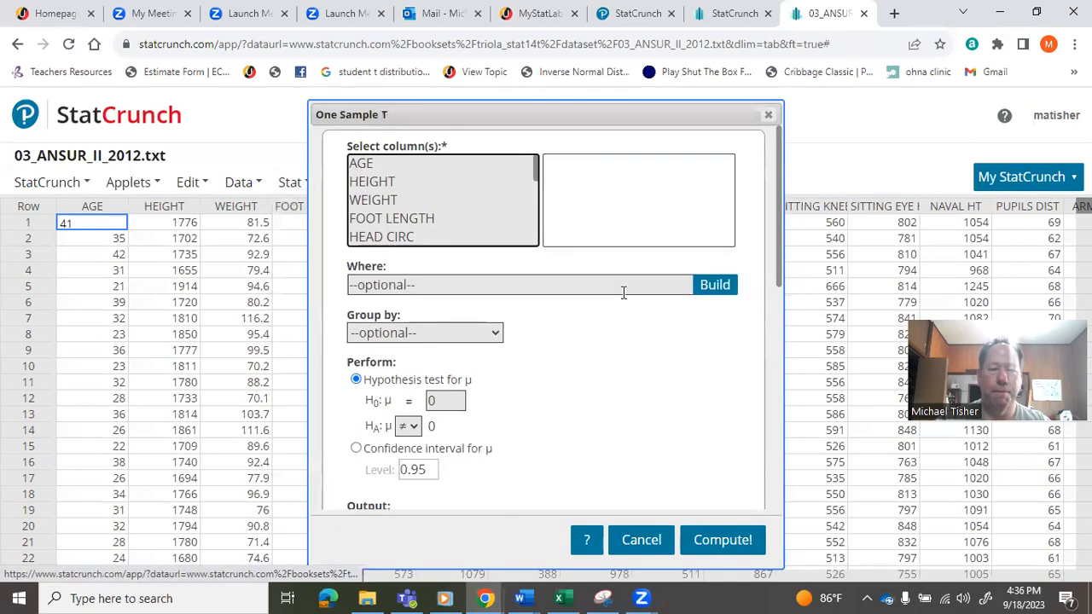
click(415, 181)
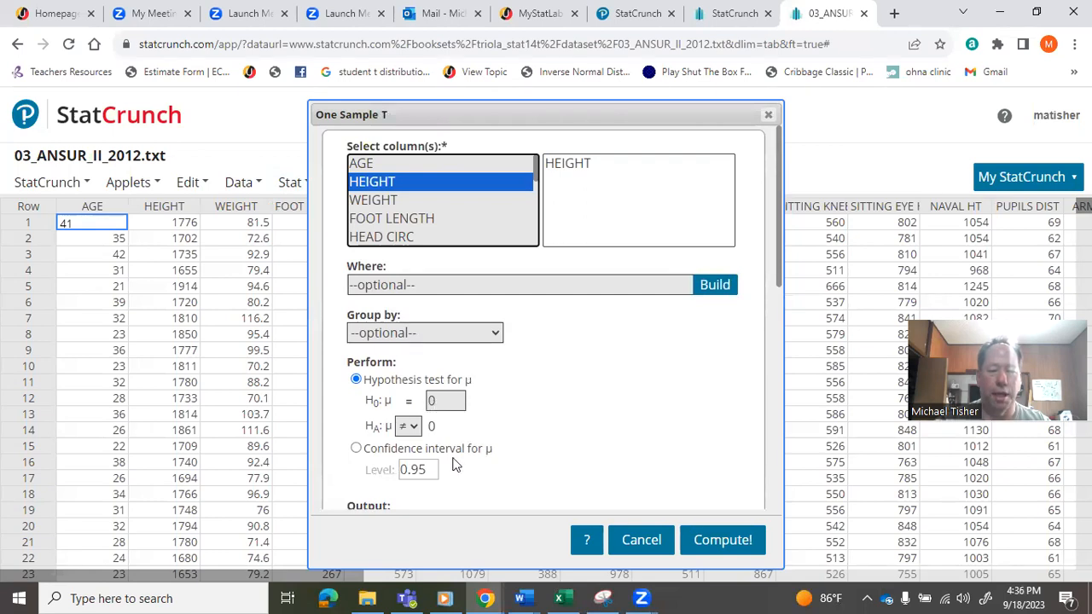
- Check the 1988 mean height in Word's Document7, return to StatCrunch in Chrome and set the null hypothesis mean to 1755.8
click(522, 598)
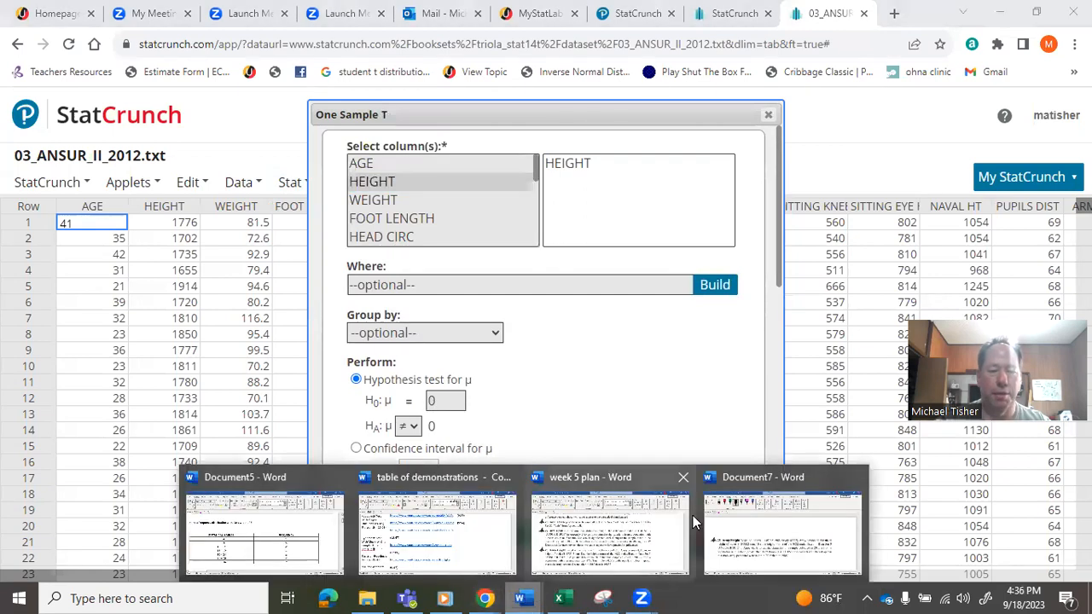
click(777, 504)
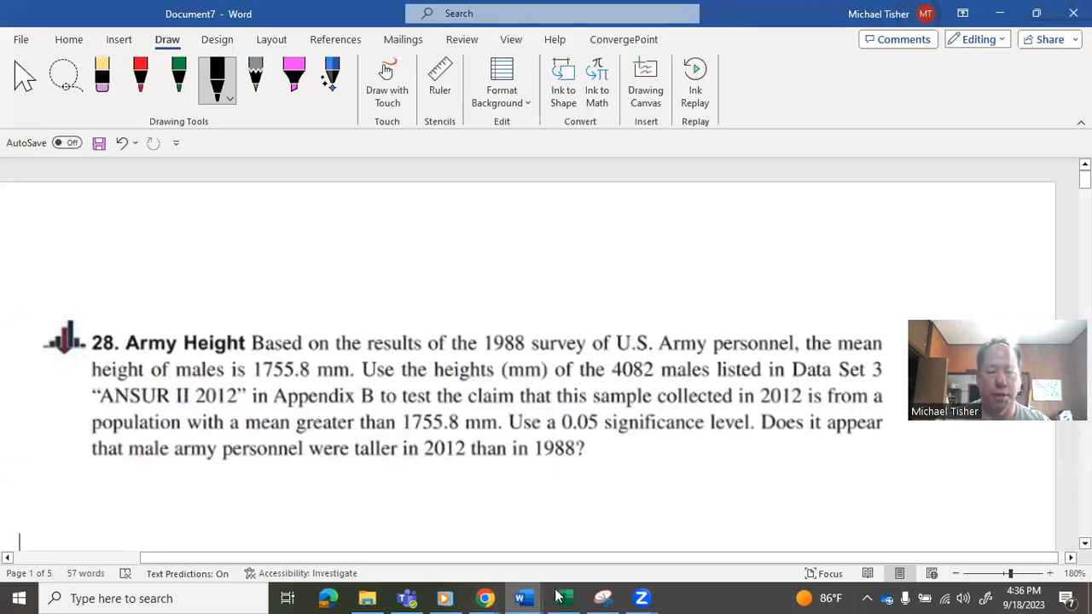
mouse_move(484, 597)
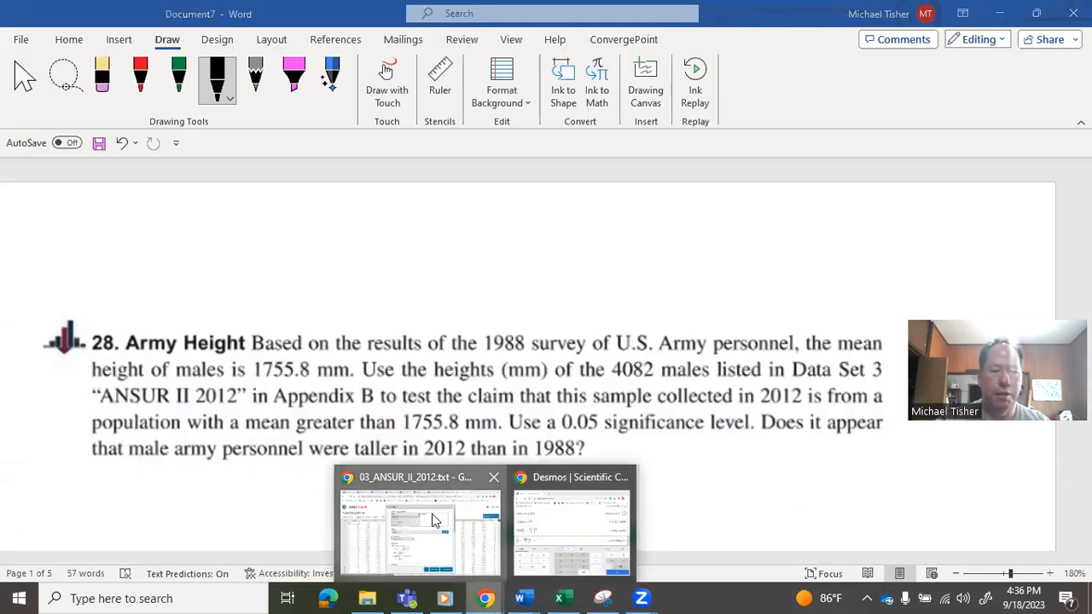
click(435, 512)
click(454, 399)
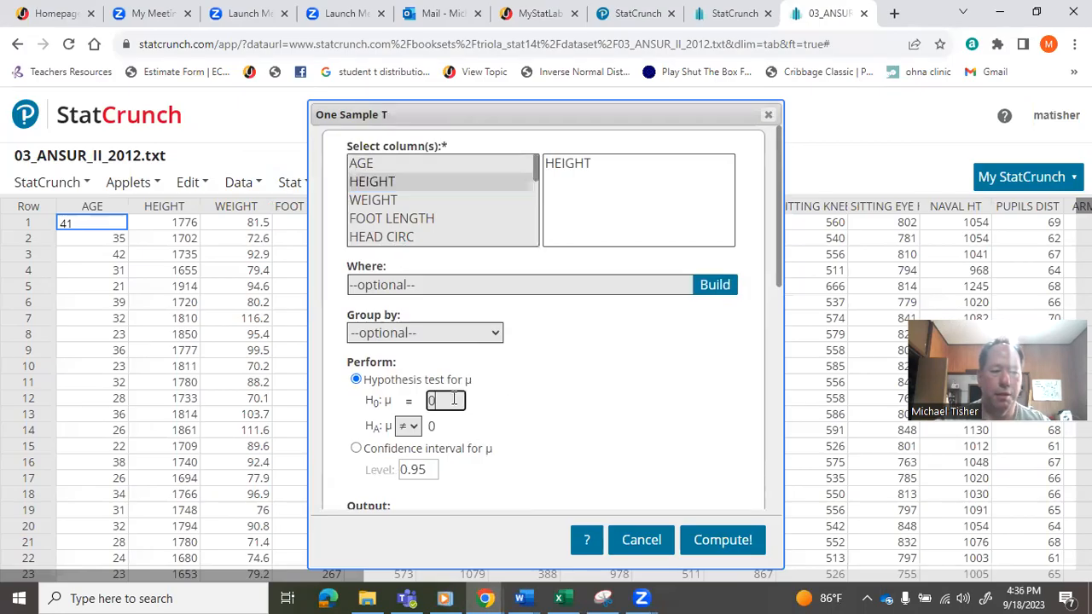
text(1755)
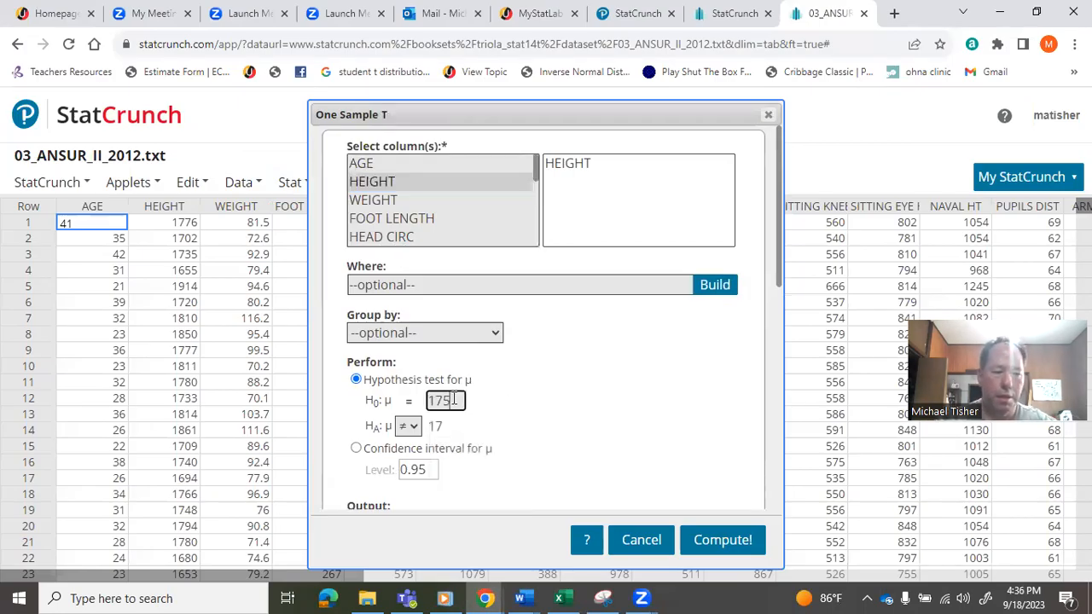
text(.8)
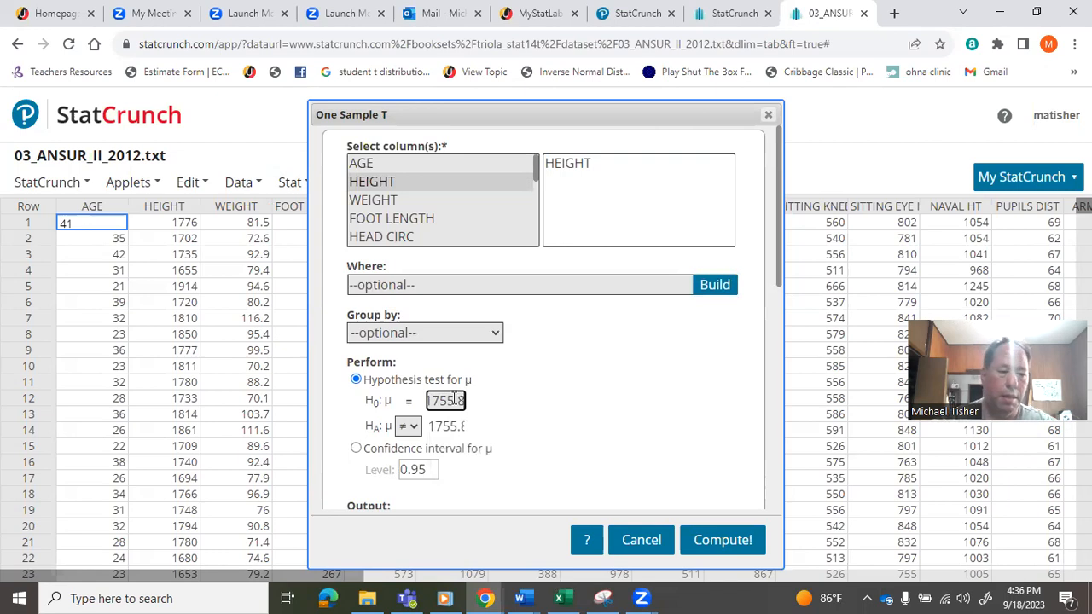
click(529, 420)
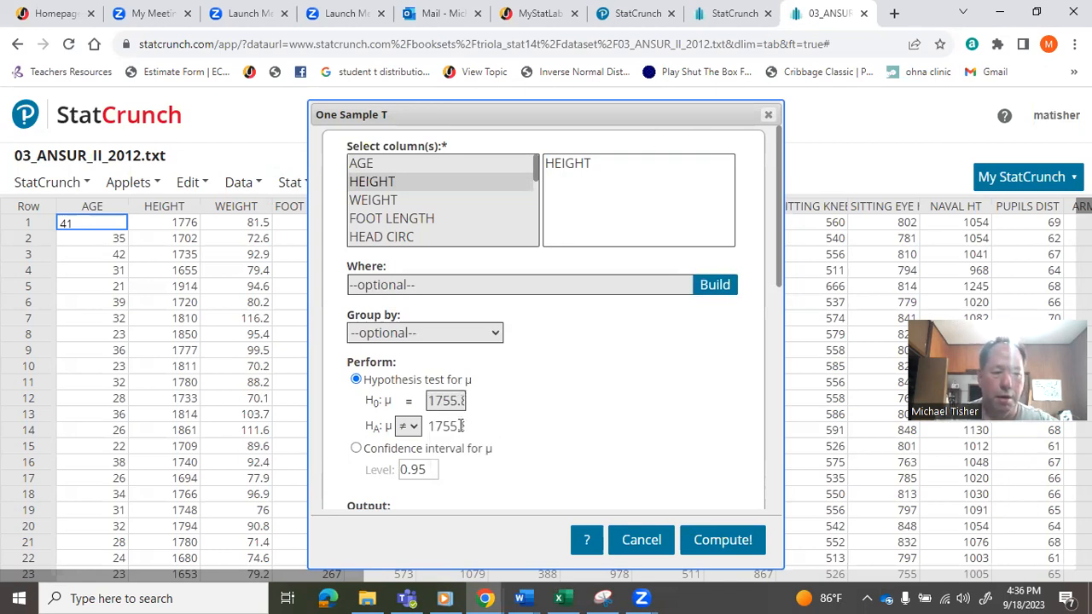
- Set the alternative hypothesis to greater than, check it against the H1 statement in Word's Document7 and return to StatCrunch in Chrome
click(417, 427)
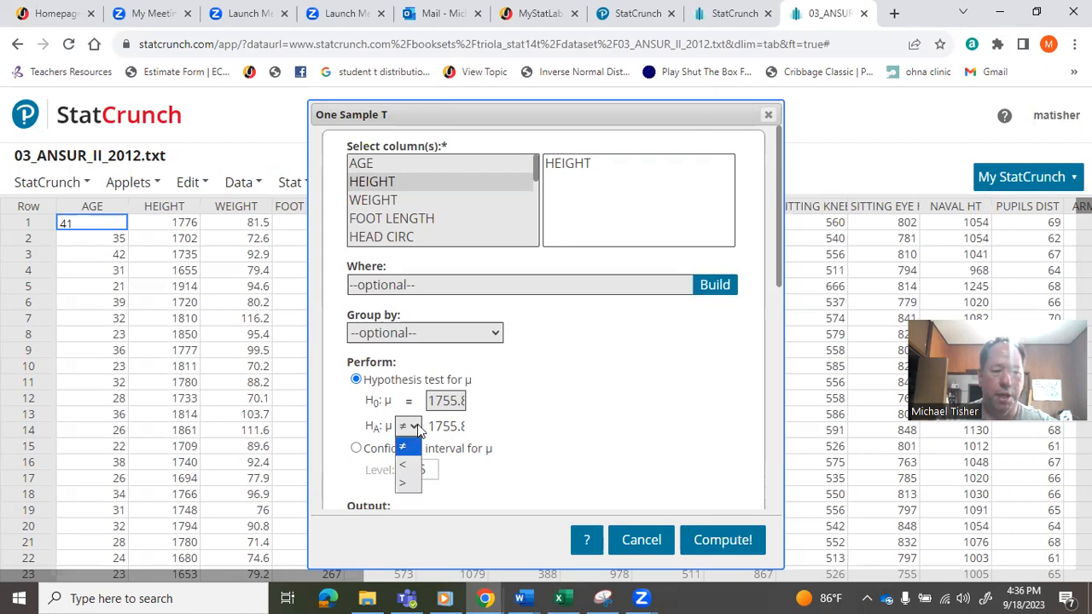
click(407, 484)
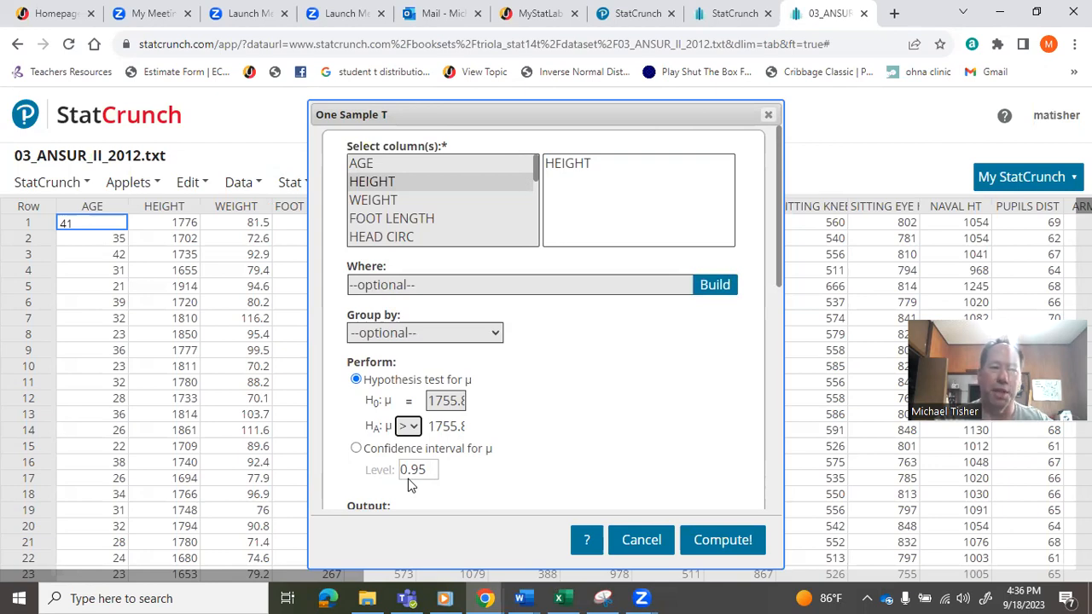
click(414, 425)
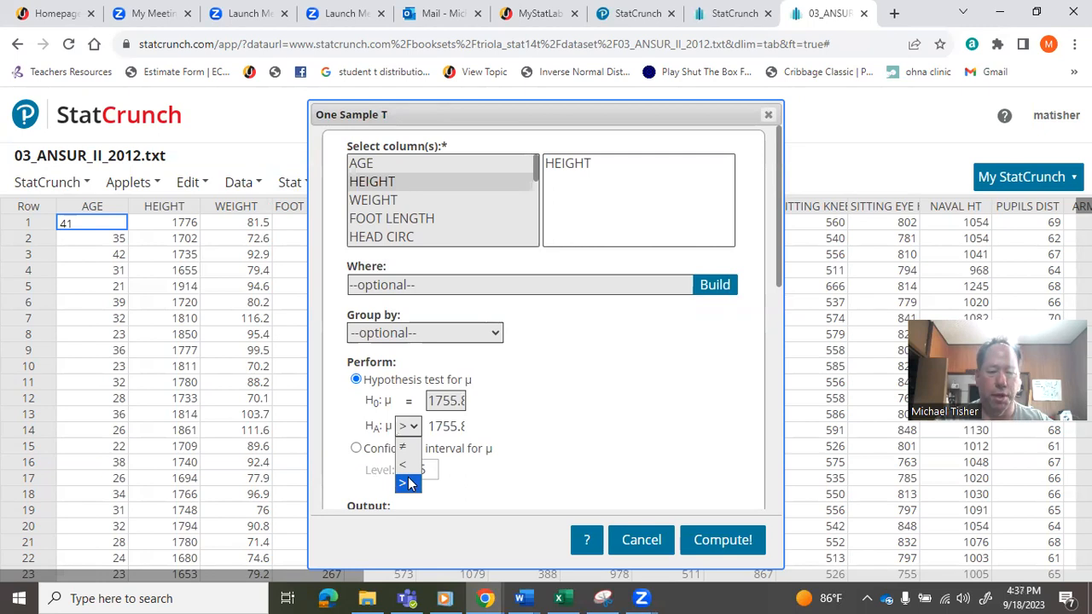
click(519, 598)
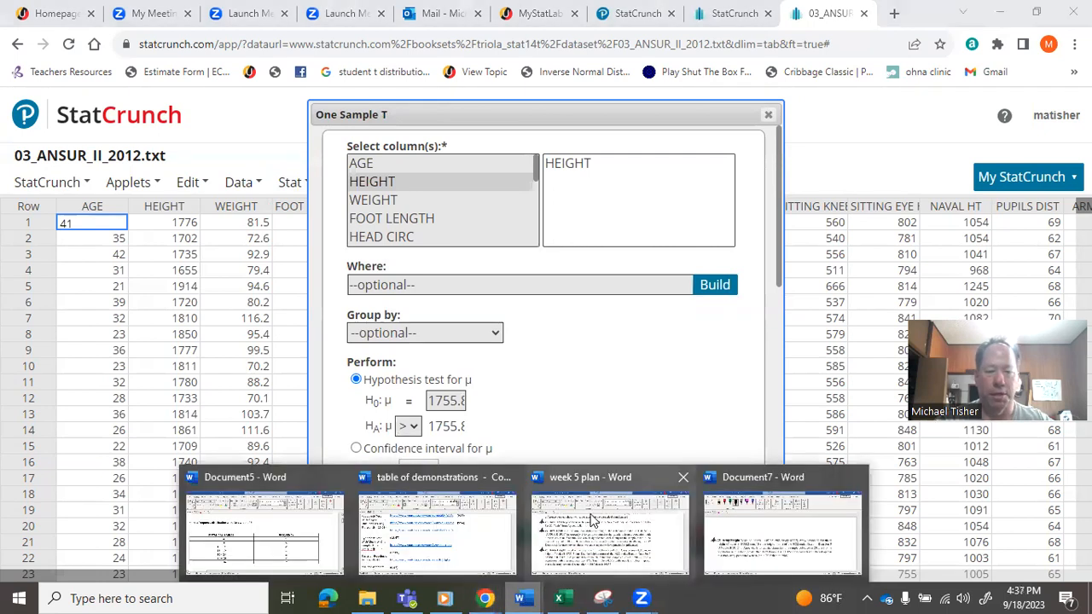
click(780, 534)
scroll(621, 436, down, 5)
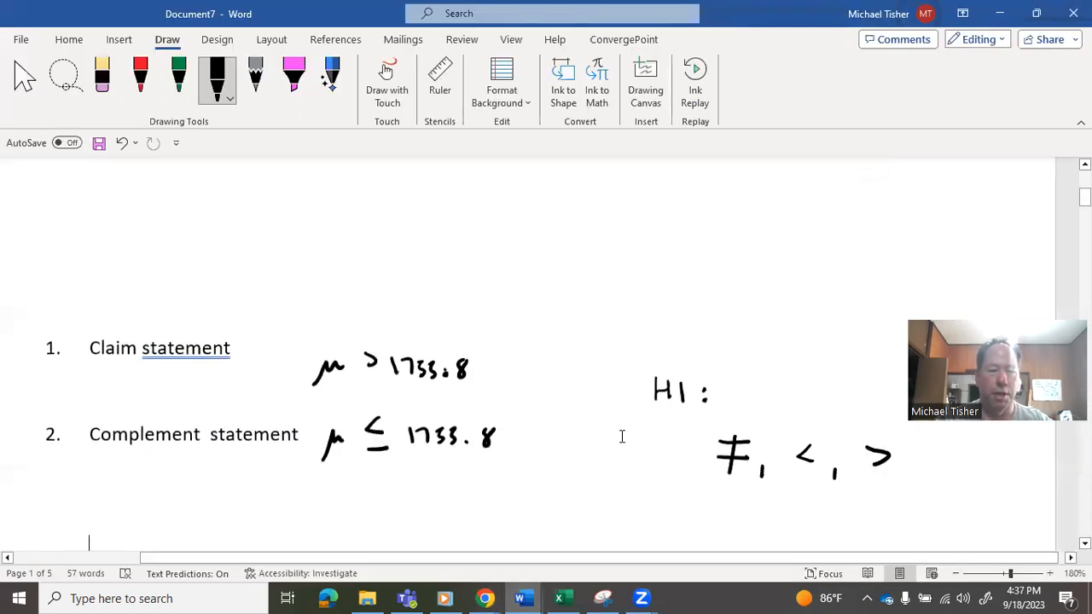
scroll(622, 436, down, 5)
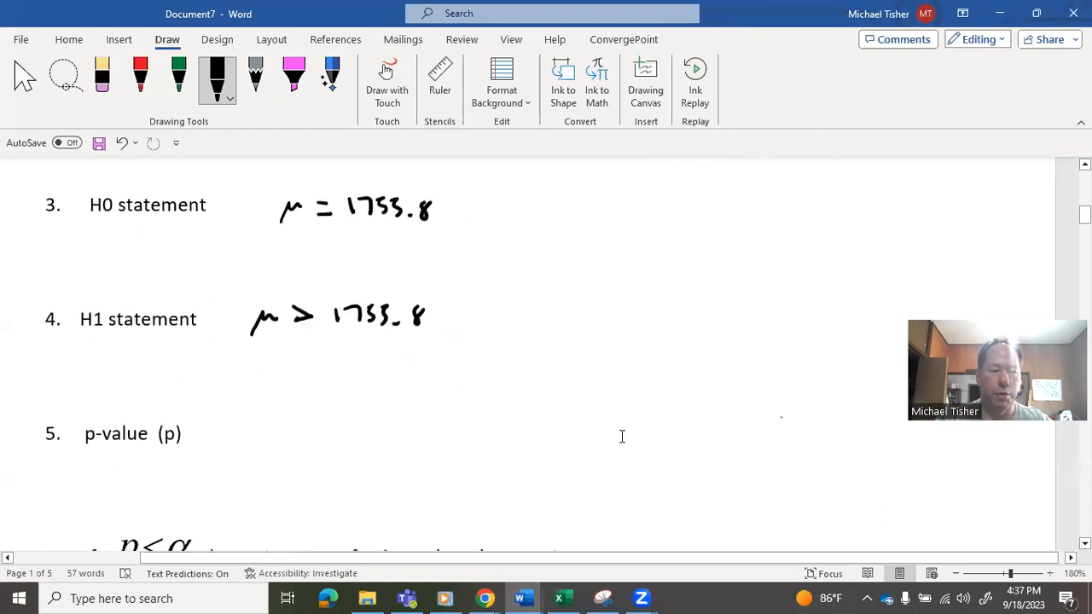
click(491, 591)
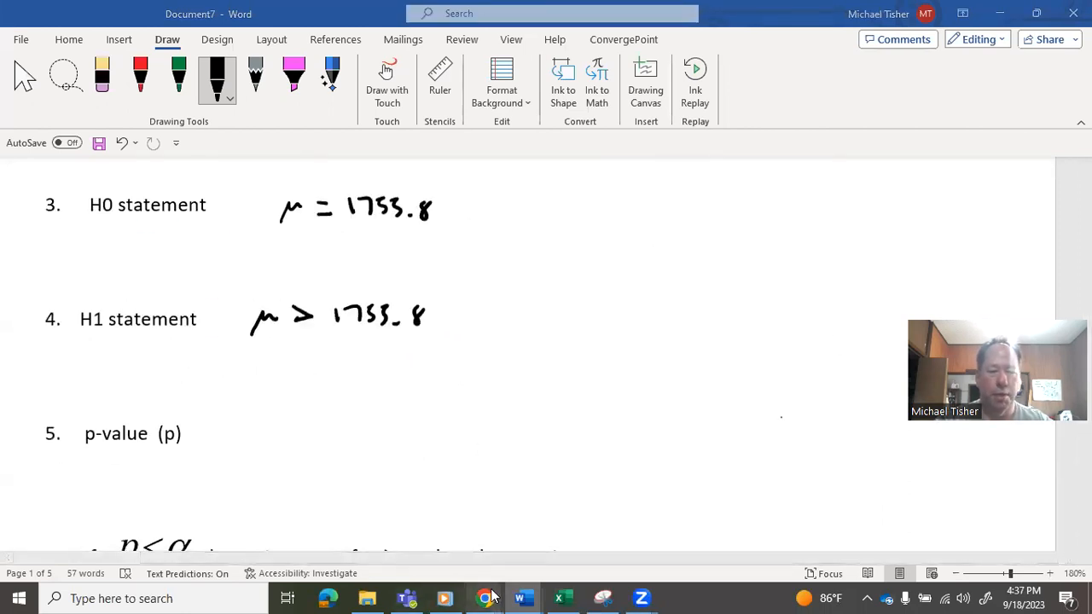
click(457, 551)
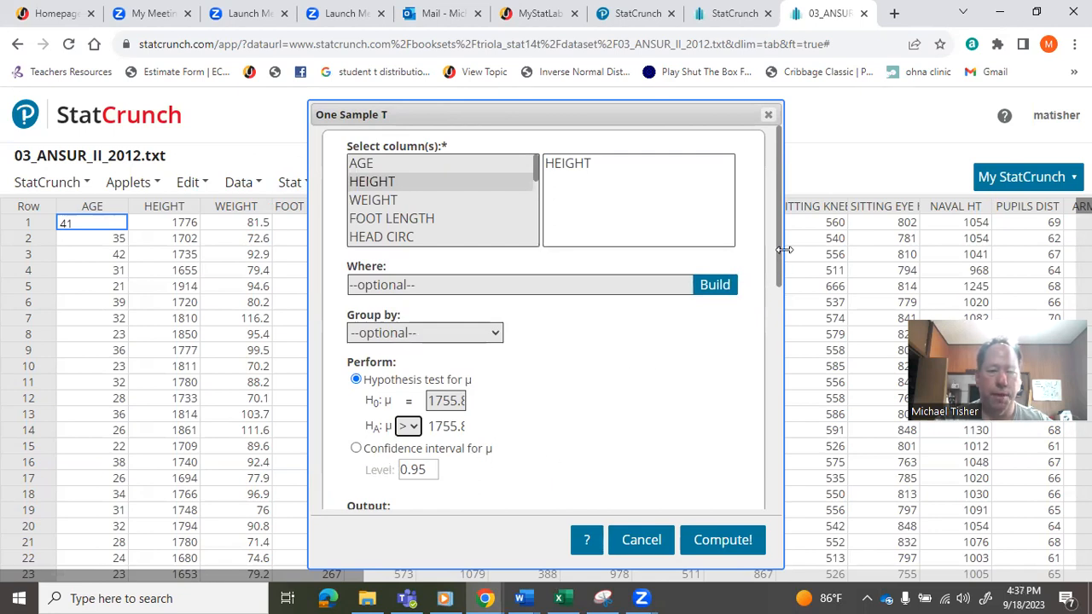
- Enable storing the T test output in the data table and showing the critical value
drag(777, 260, 790, 323)
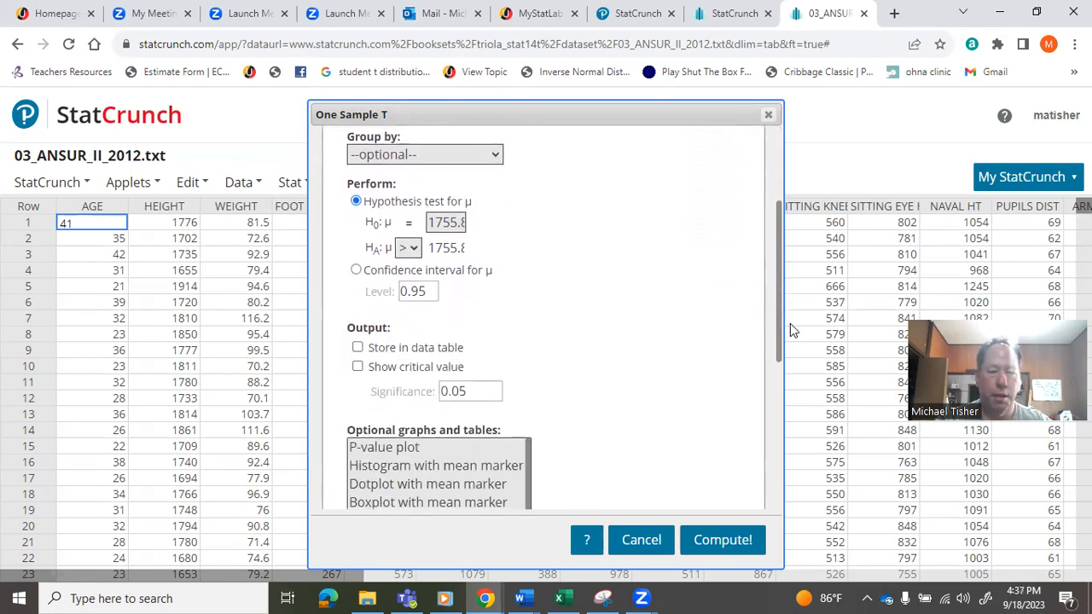
click(358, 349)
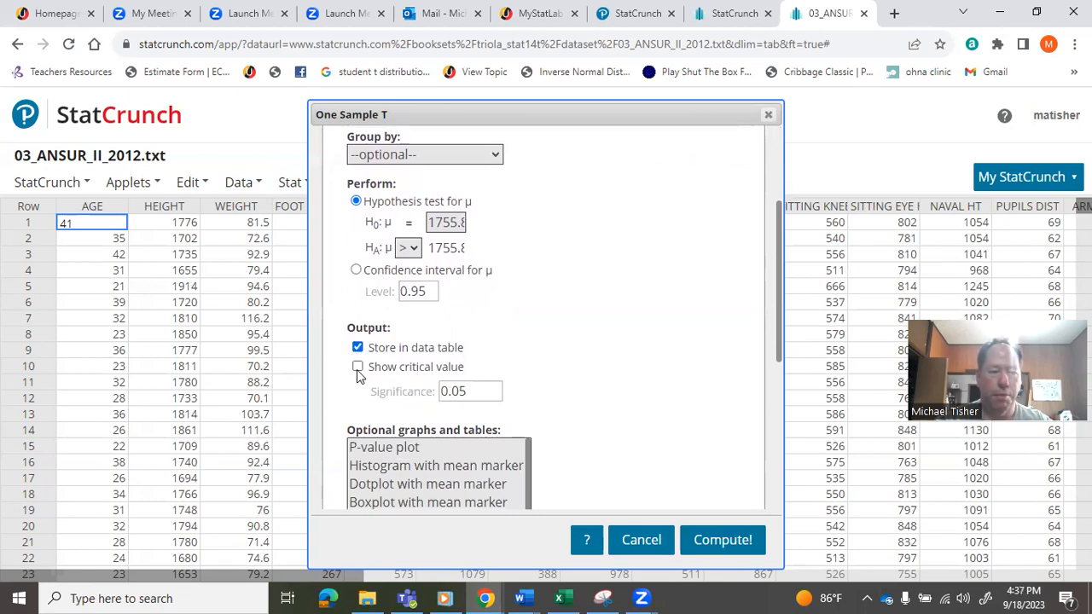
click(357, 368)
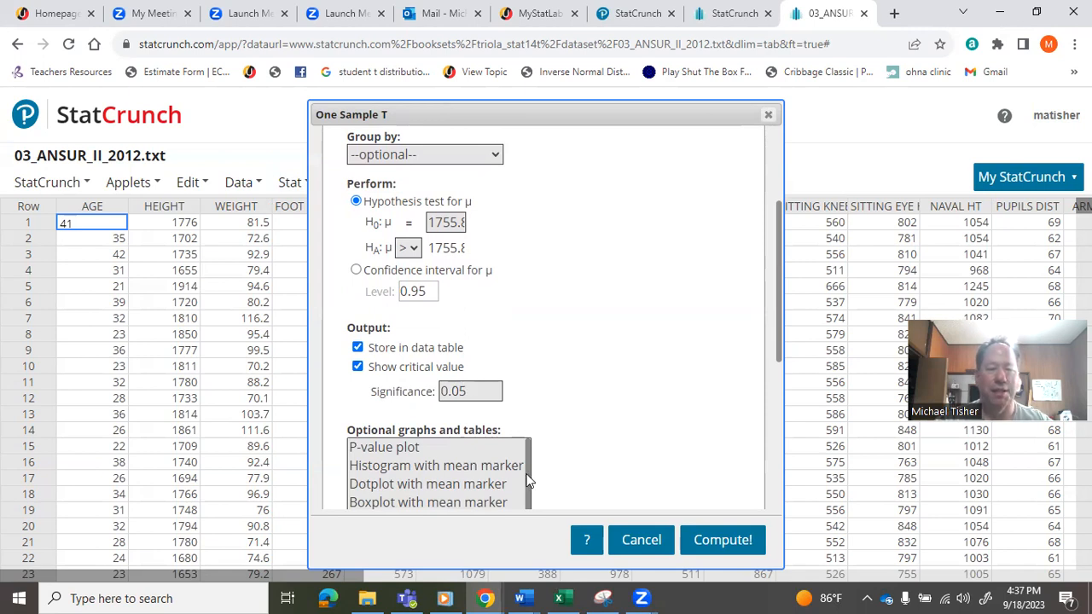
mouse_move(523, 597)
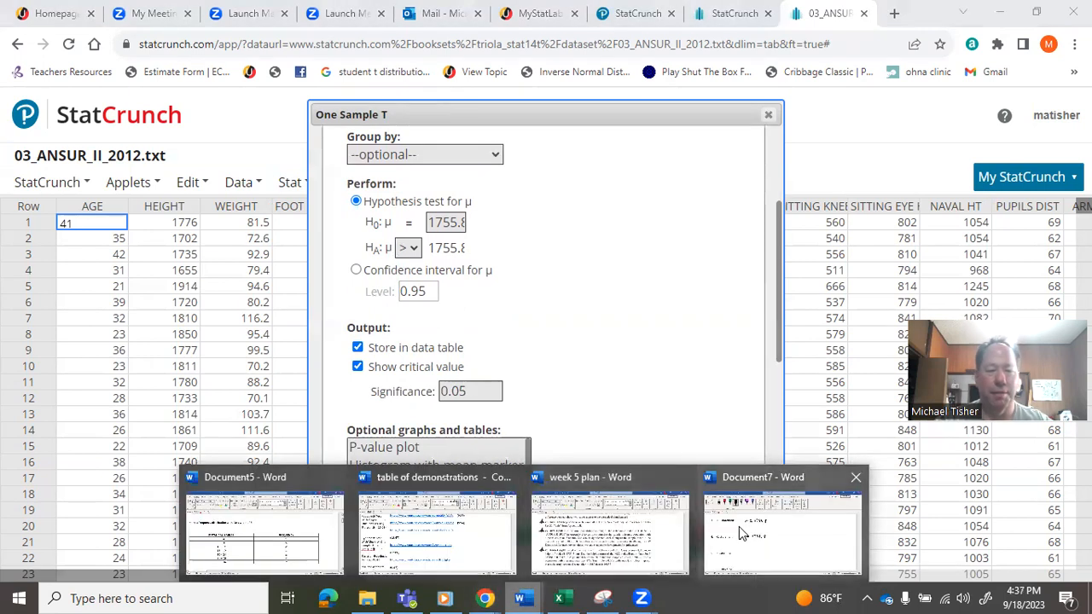
- Check the problem's significance level and the hypothesis statements in Word's Document7, and return to StatCrunch in Chrome
click(740, 528)
scroll(738, 533, up, 10)
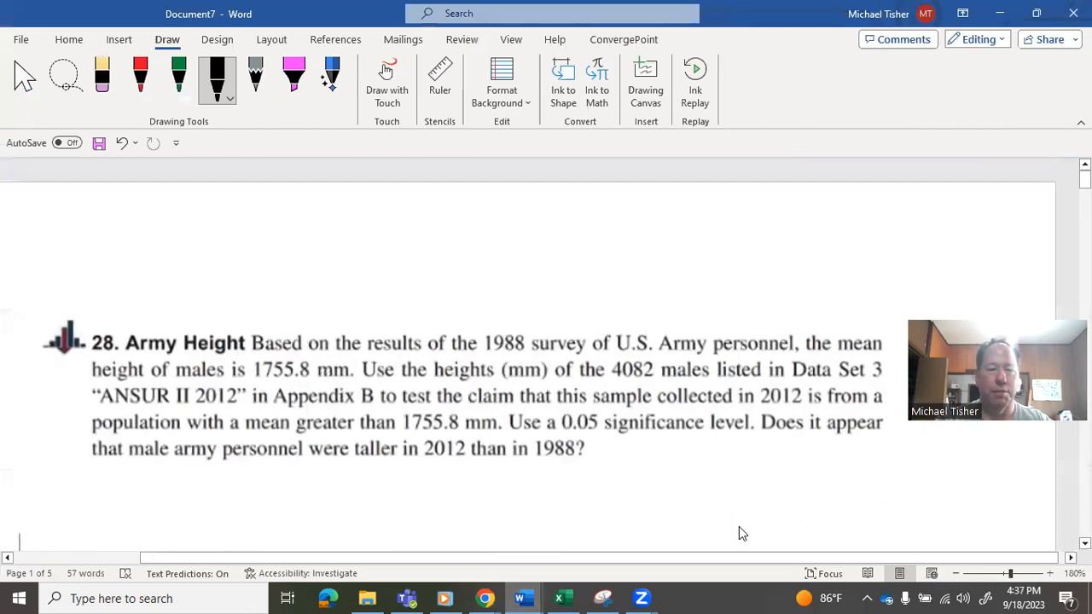
scroll(739, 533, down, 10)
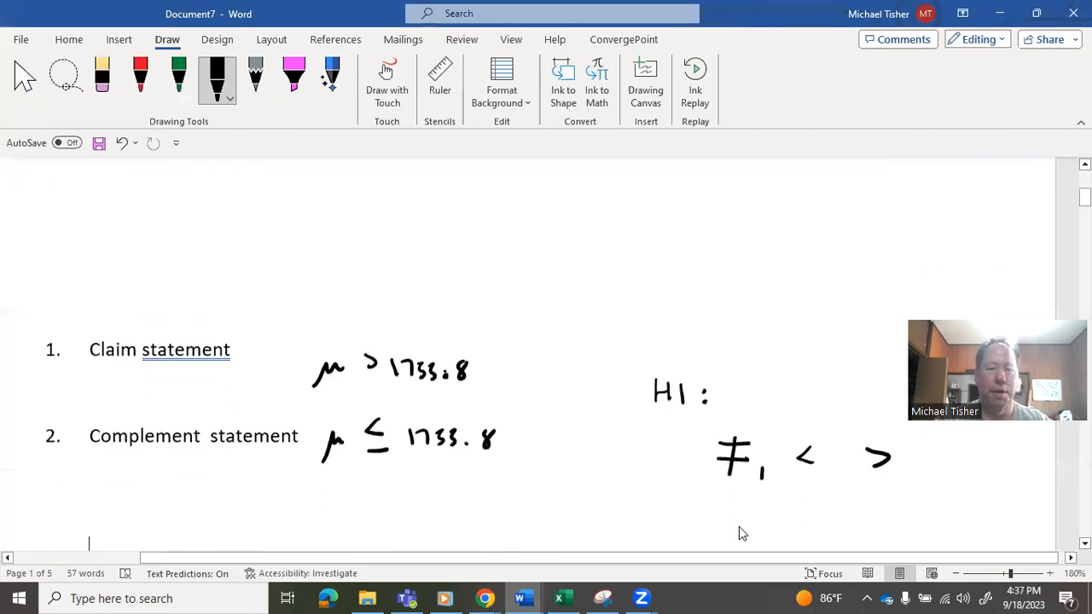
scroll(739, 533, down, 5)
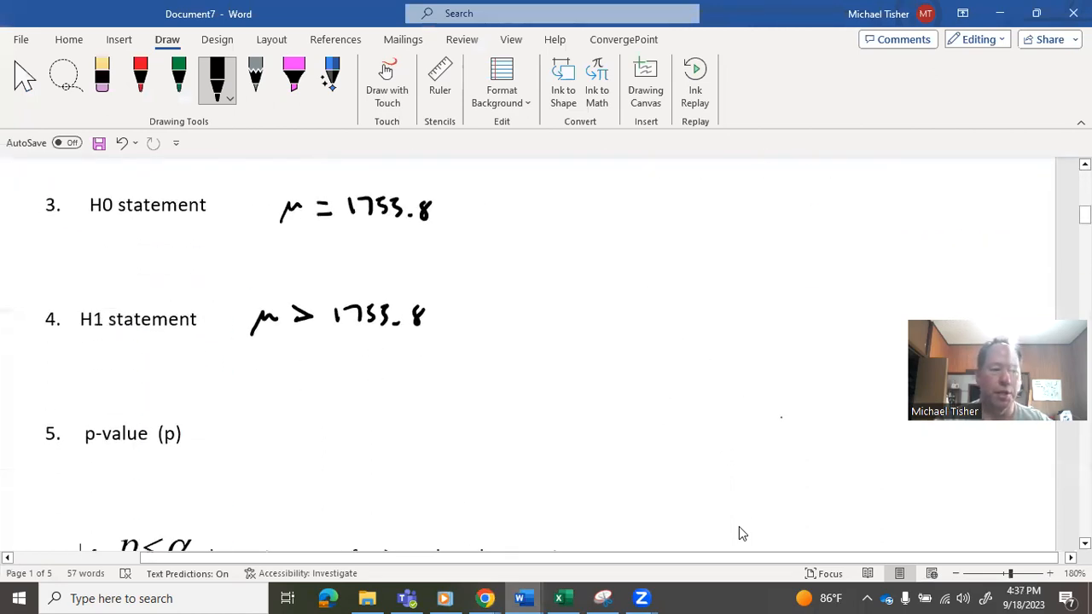
click(495, 595)
click(457, 554)
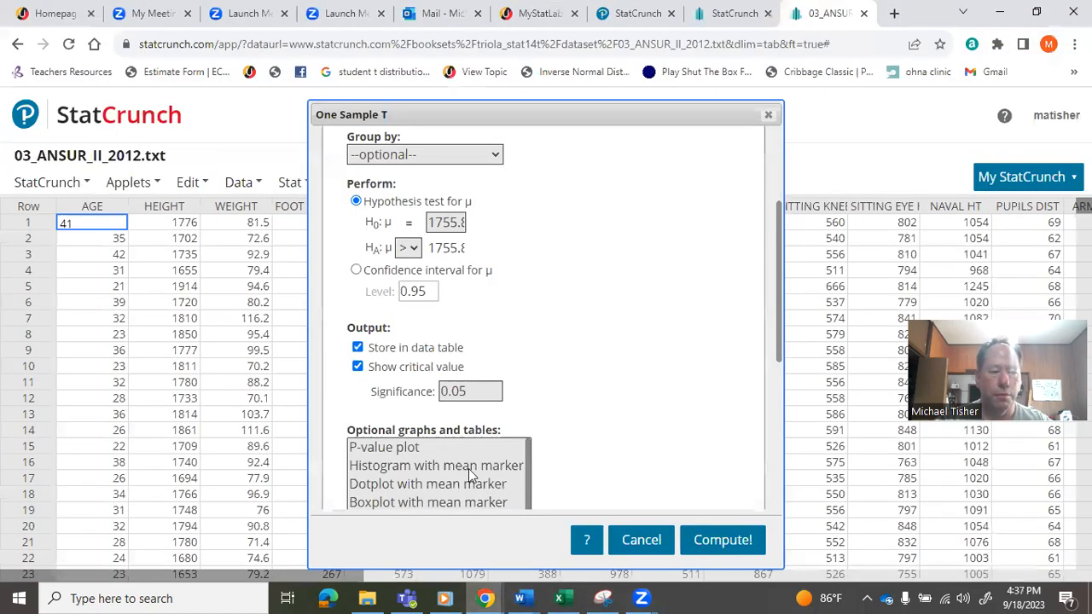
- Compute the one-sample T test and move its results window clear of the new output columns in the data table
drag(779, 325, 788, 485)
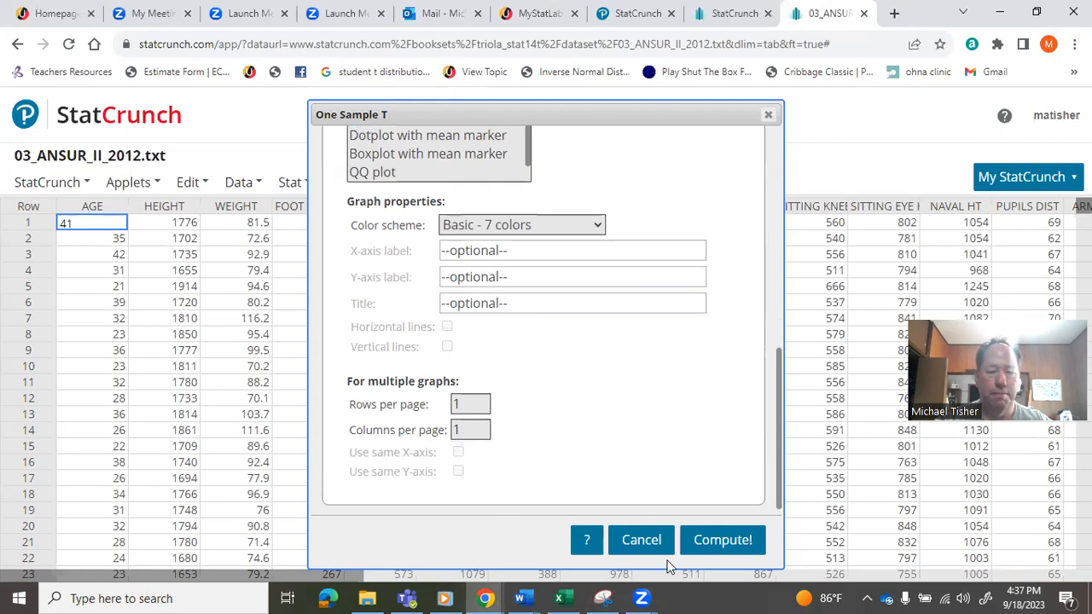
click(717, 552)
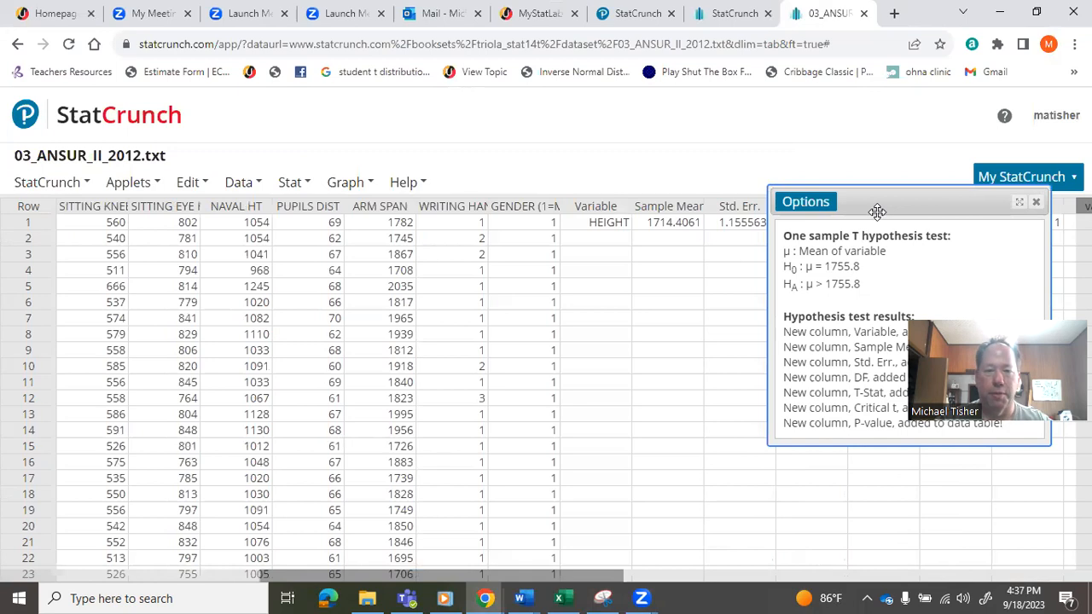
drag(876, 203, 574, 201)
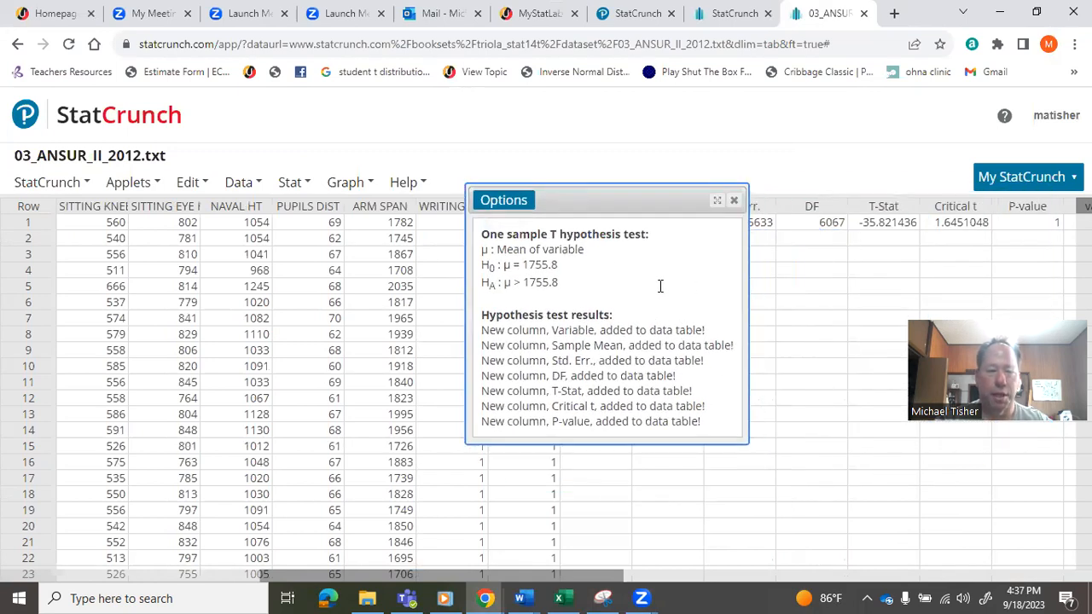
drag(690, 332, 760, 428)
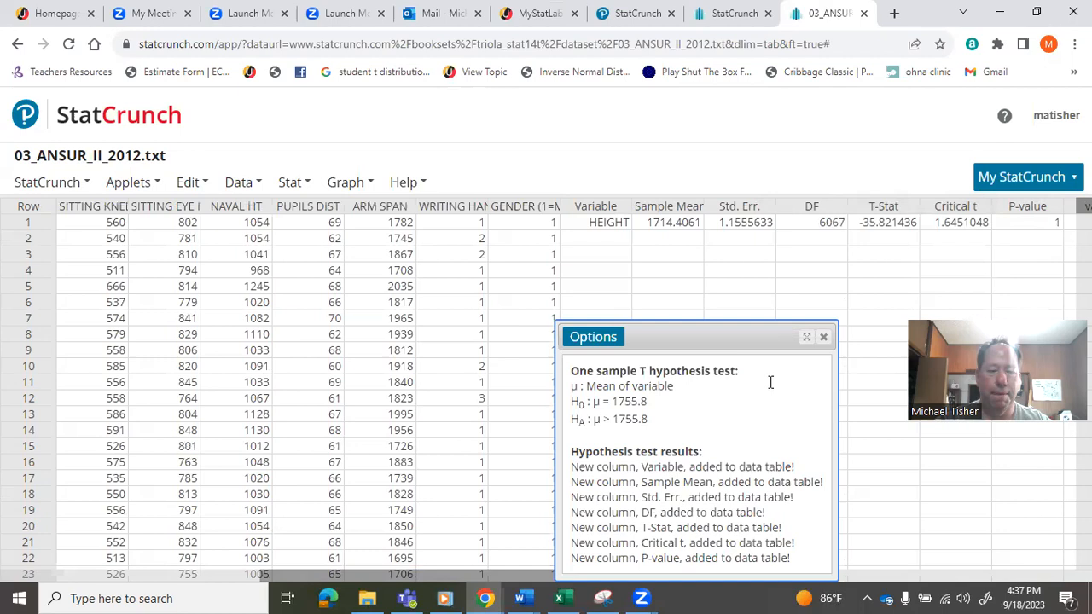
- Switch to Document7 in Word and handwrite "p = 1" for the p-value in item 5
click(527, 598)
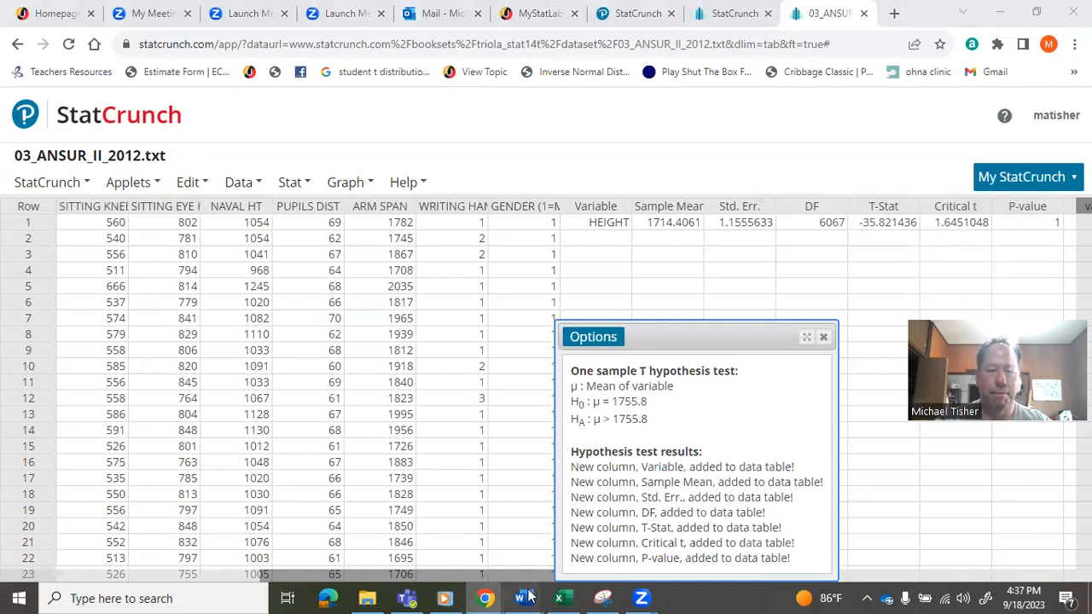
click(770, 529)
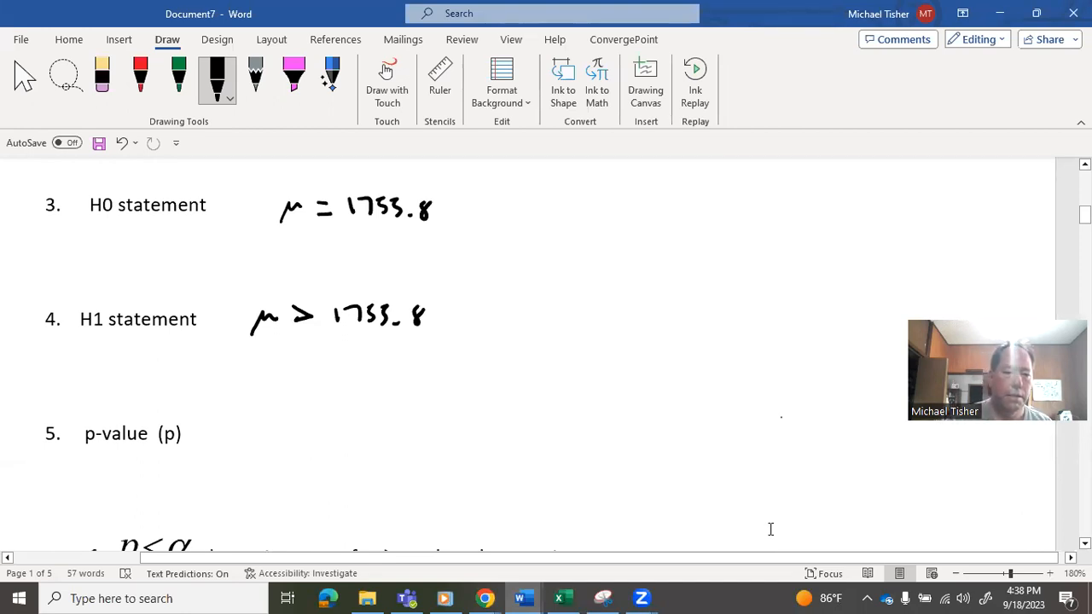
mouse_move(315, 436)
mouse_down()
mouse_move(319, 463)
mouse_move(271, 451)
mouse_move(263, 461)
mouse_up()
drag(284, 452, 297, 461)
- Handwrite the comparison "1 > 0.05," below the rejection rule in item 6
scroll(769, 528, down, 2)
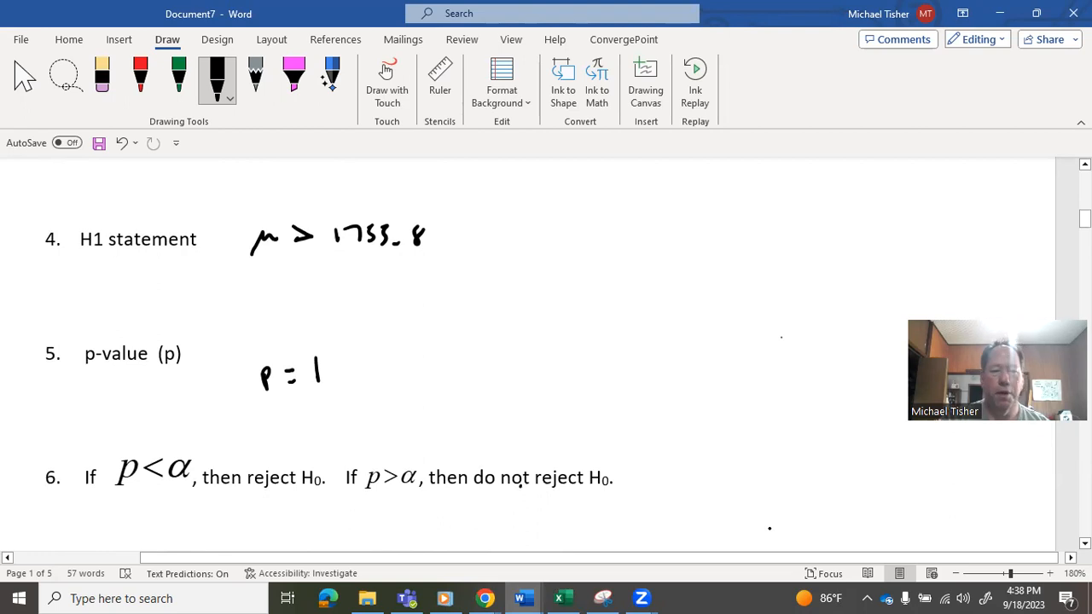
drag(162, 512, 162, 533)
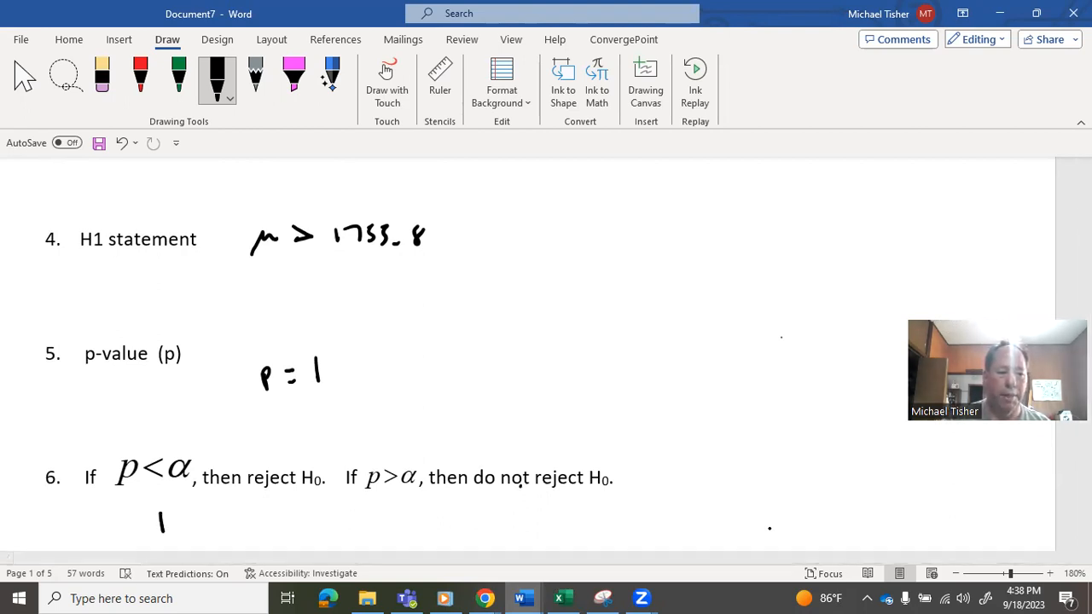
mouse_move(225, 517)
mouse_down()
mouse_move(229, 530)
mouse_move(225, 517)
mouse_up()
click(239, 532)
drag(250, 520, 264, 535)
drag(265, 520, 273, 517)
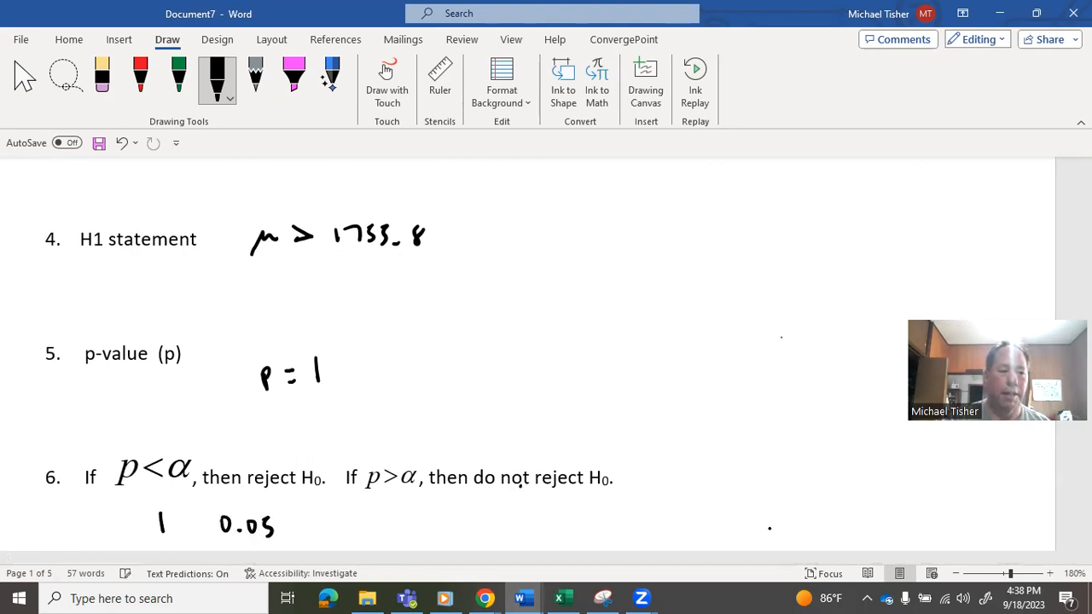
mouse_move(185, 512)
mouse_down()
mouse_move(202, 522)
mouse_move(186, 530)
mouse_up()
drag(287, 538, 287, 549)
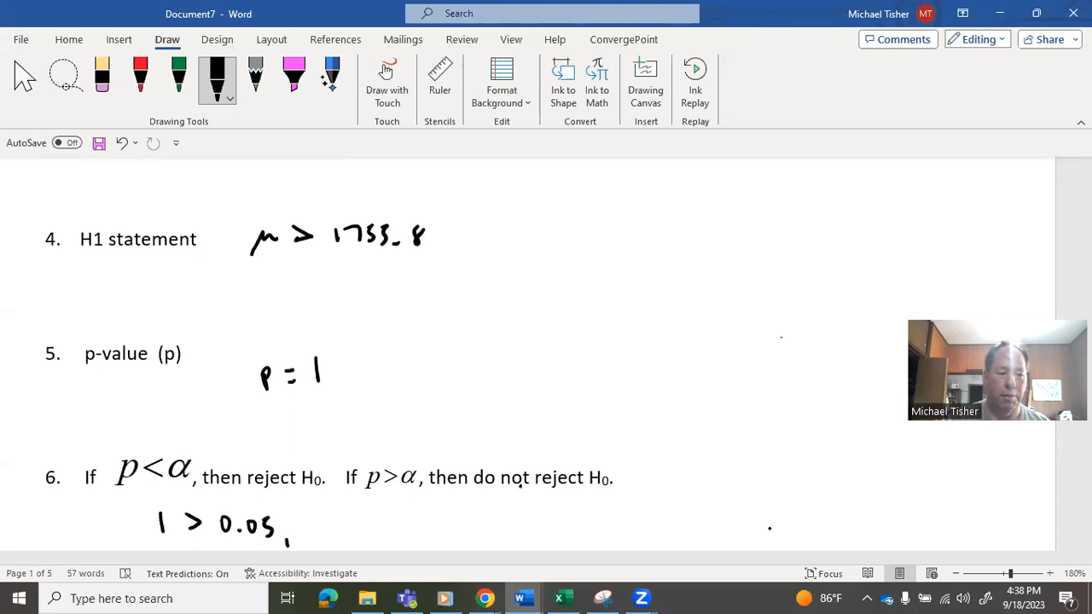
mouse_move(325, 521)
mouse_down()
mouse_move(327, 535)
mouse_move(333, 524)
mouse_up()
drag(336, 511, 339, 530)
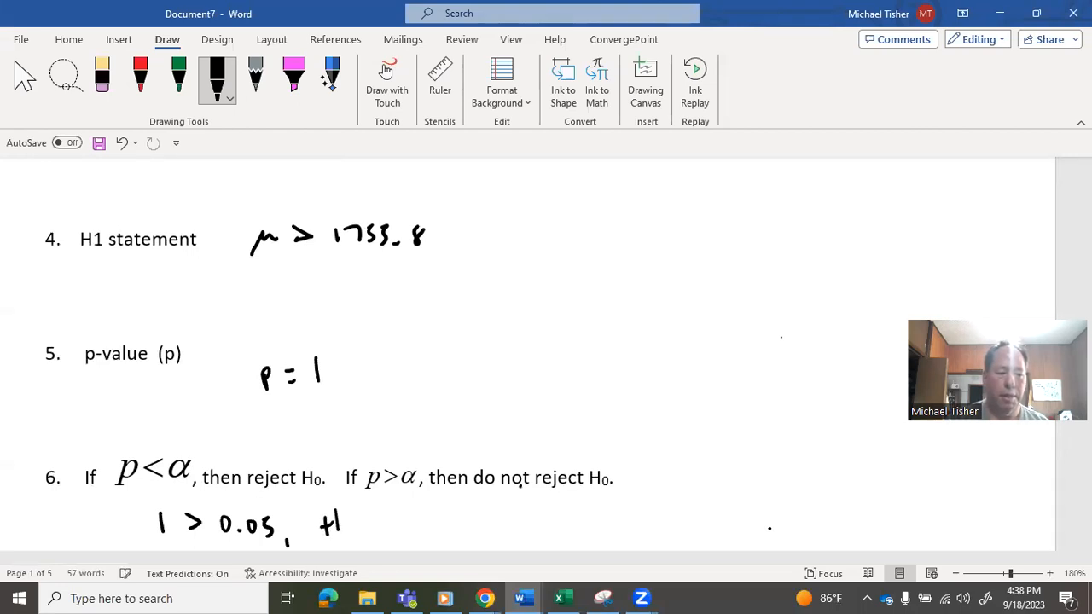
click(101, 77)
click(122, 144)
click(217, 77)
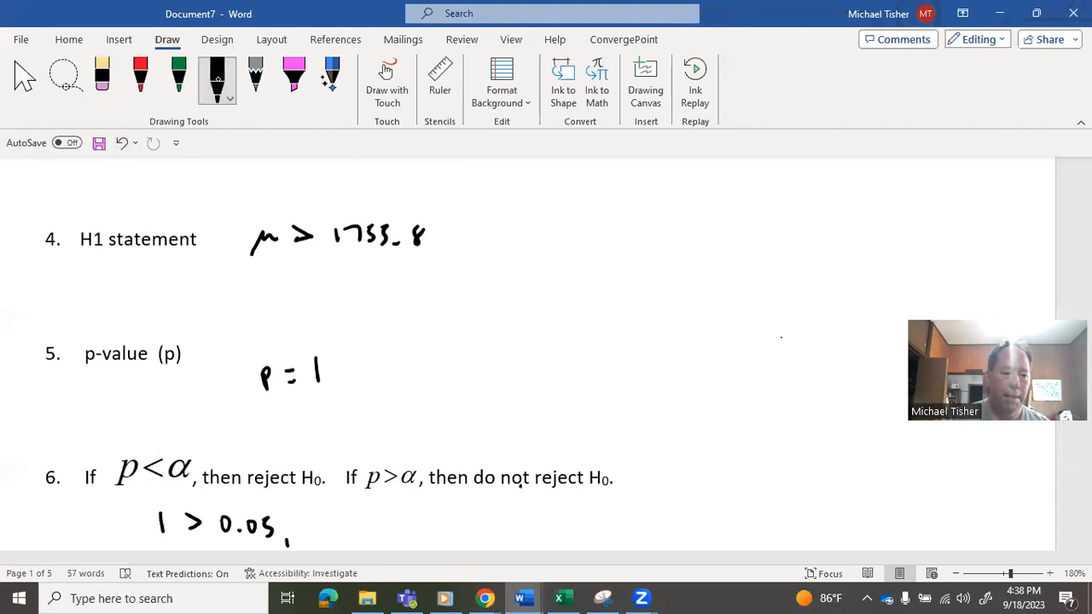
- Complete the handwritten decision below item 6 with "so do not reject H0." after the comparison
drag(337, 526, 330, 539)
drag(348, 527, 347, 528)
drag(398, 501, 398, 531)
mouse_move(403, 522)
mouse_down()
mouse_move(467, 533)
mouse_move(475, 525)
mouse_up()
mouse_move(488, 511)
mouse_down()
mouse_move(489, 536)
mouse_move(498, 523)
mouse_move(565, 535)
mouse_up()
mouse_move(574, 524)
mouse_down()
mouse_move(571, 544)
mouse_move(587, 530)
mouse_move(608, 534)
mouse_up()
drag(602, 522, 654, 534)
mouse_move(657, 524)
mouse_down()
mouse_move(671, 514)
mouse_move(669, 534)
mouse_up()
drag(681, 530, 680, 532)
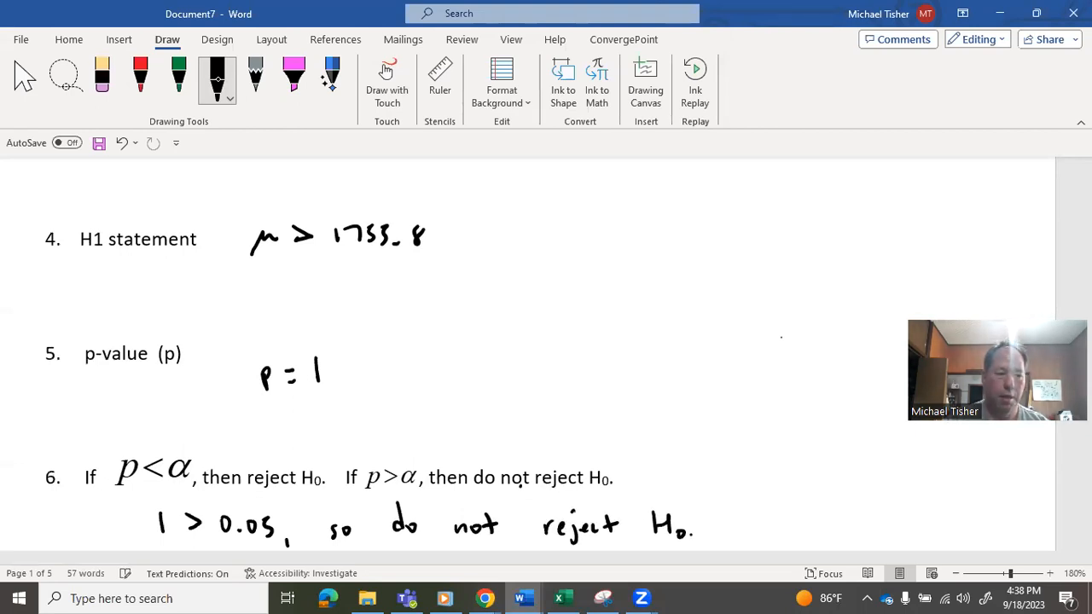
- Begin the conclusion below item 7 with the text "We have insufficient evidence to support that men were"
scroll(88, 521, down, 2)
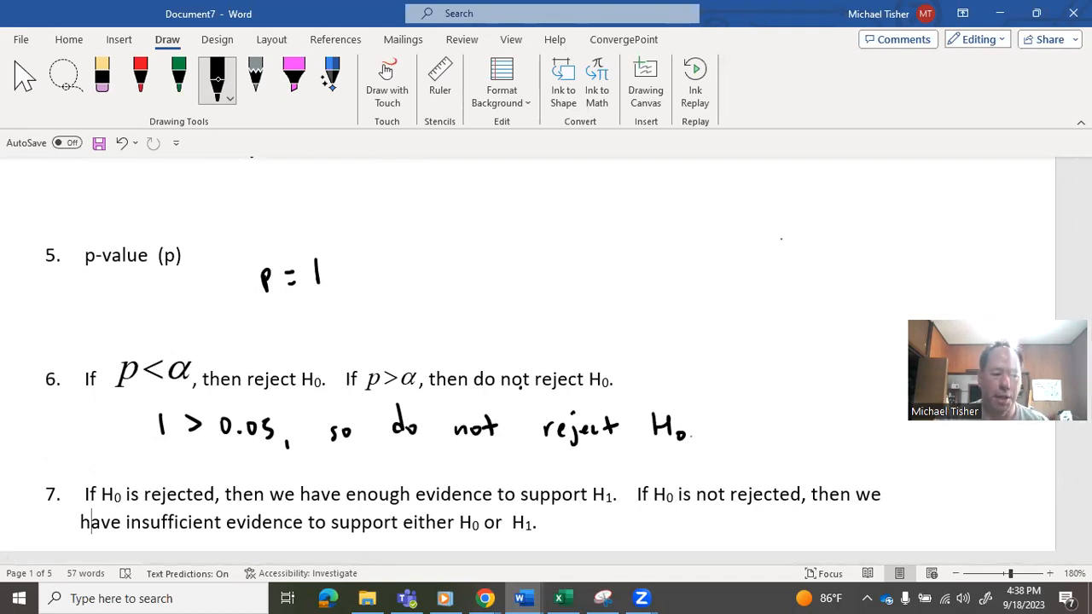
scroll(20, 519, down, 1)
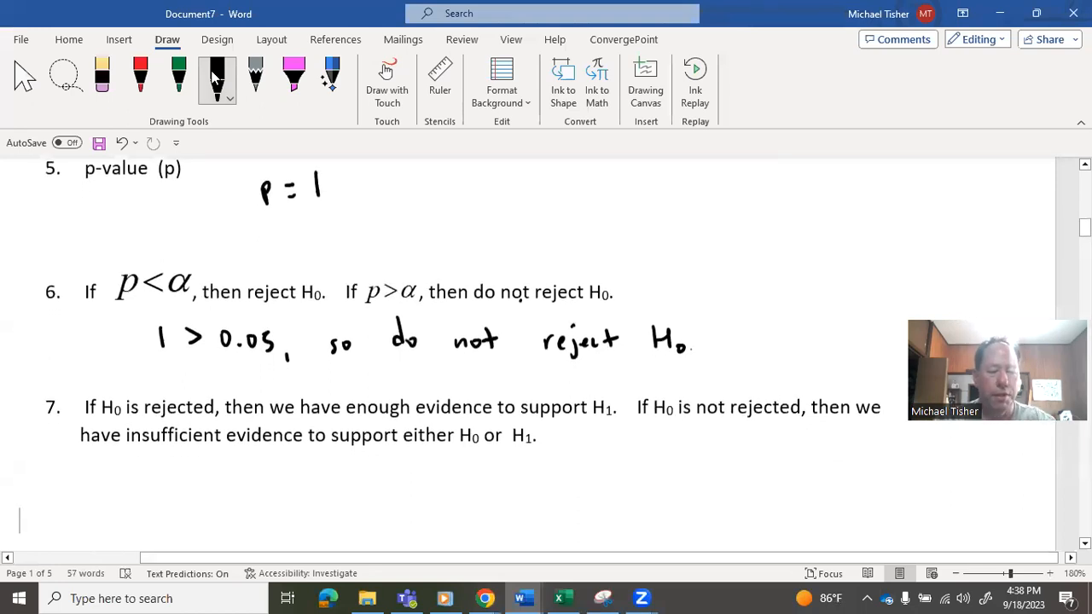
text(We have i)
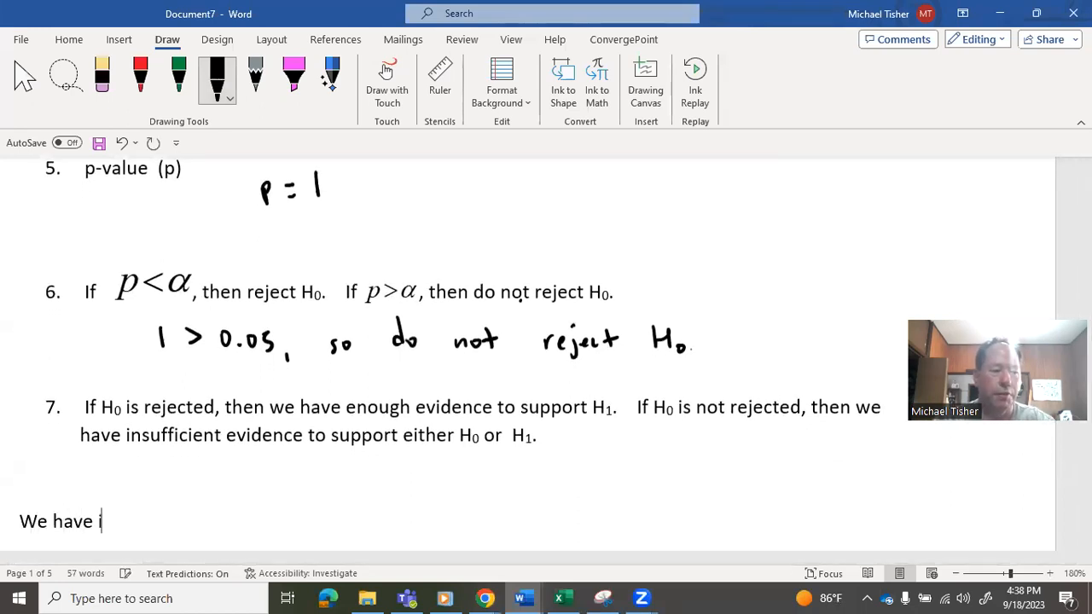
text(nsufficien)
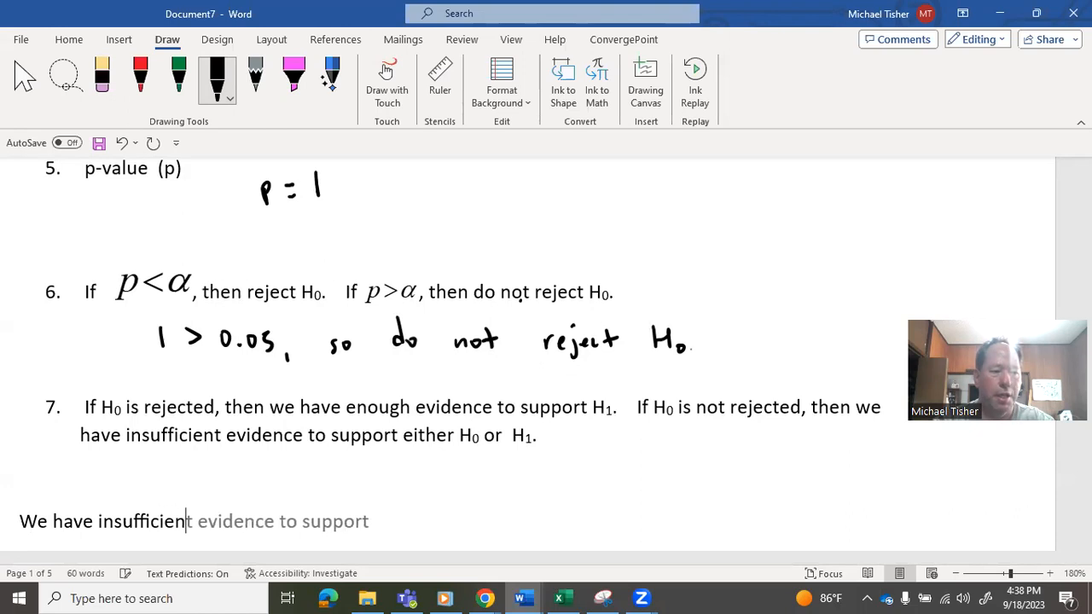
text(t )
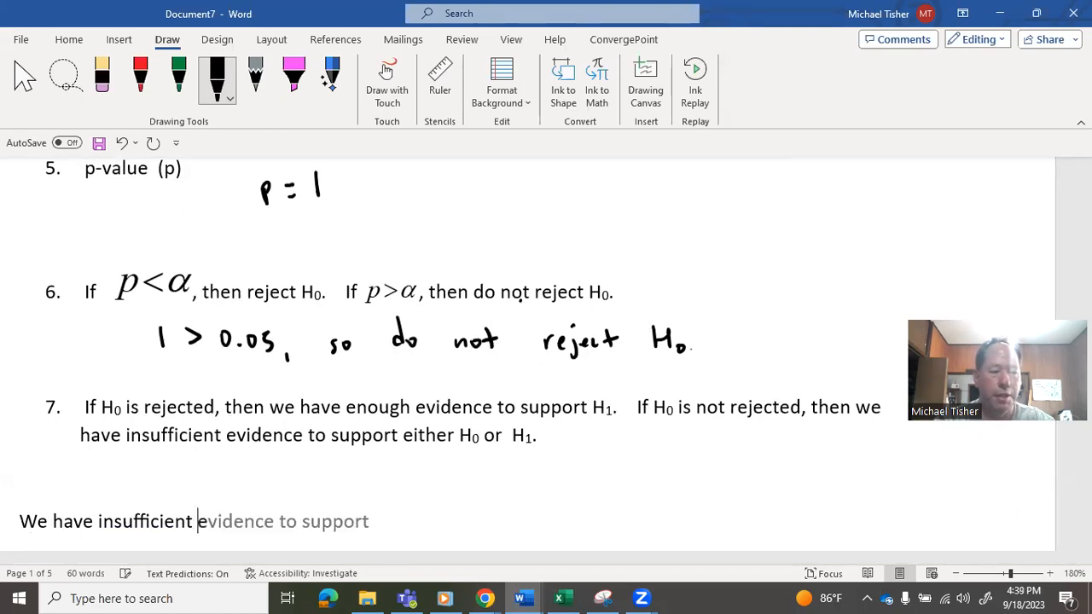
text(evidence to)
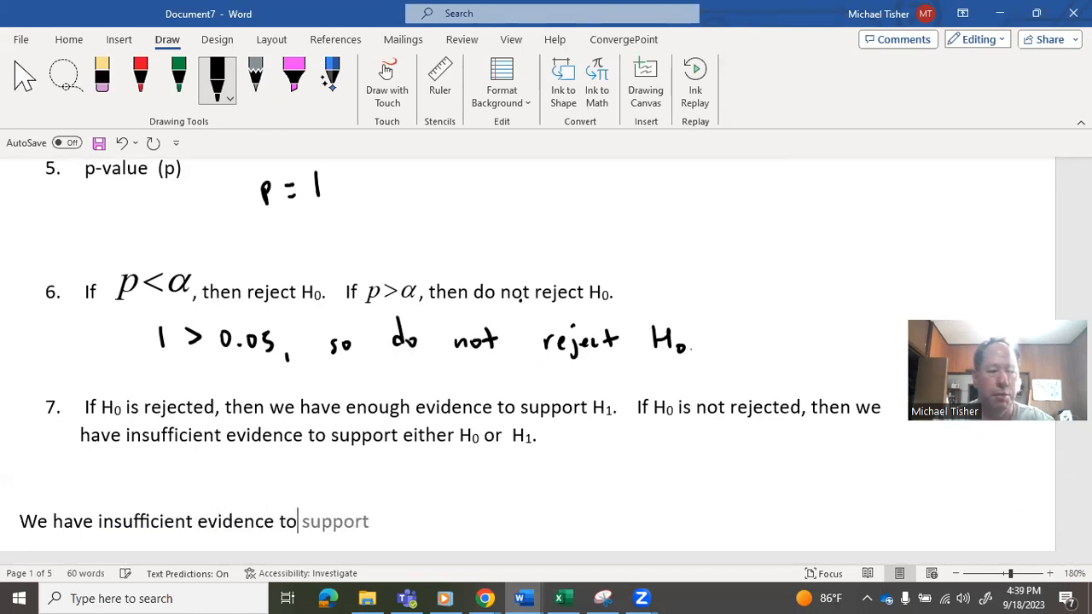
text( support )
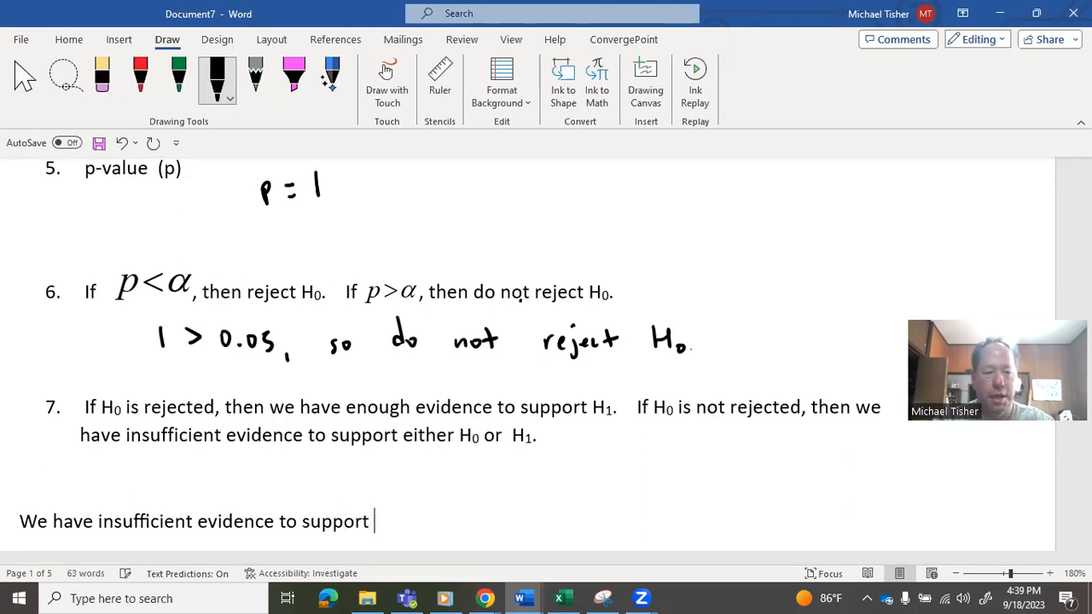
text(that men )
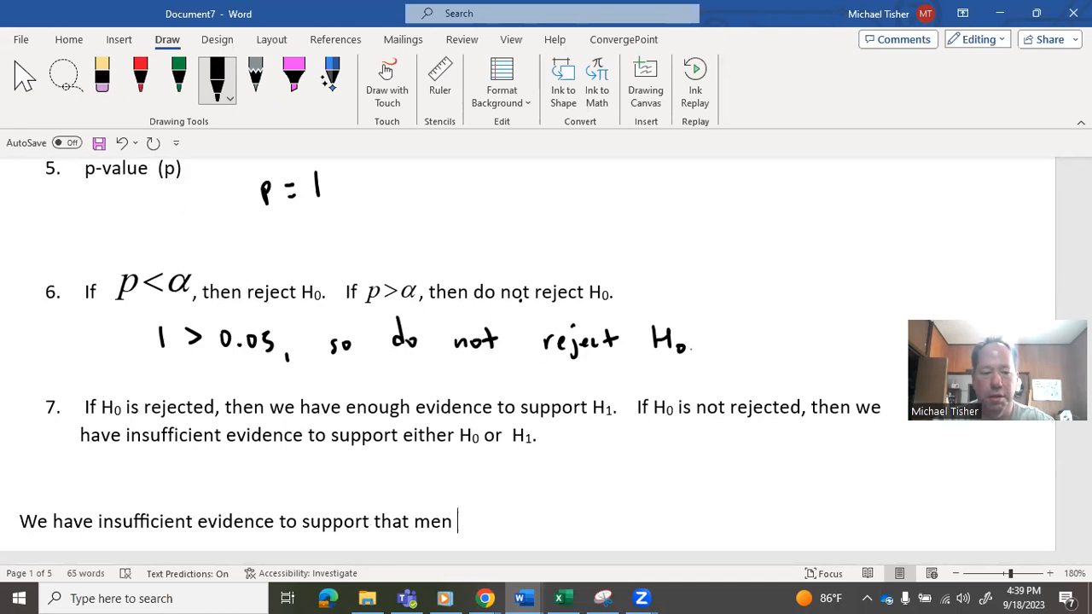
text(were overa)
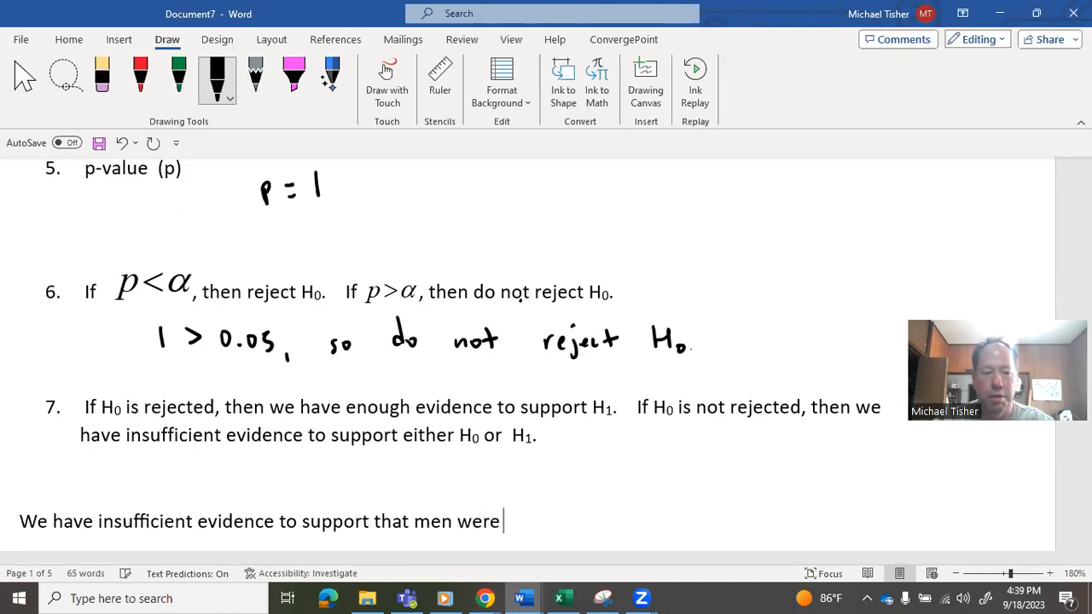